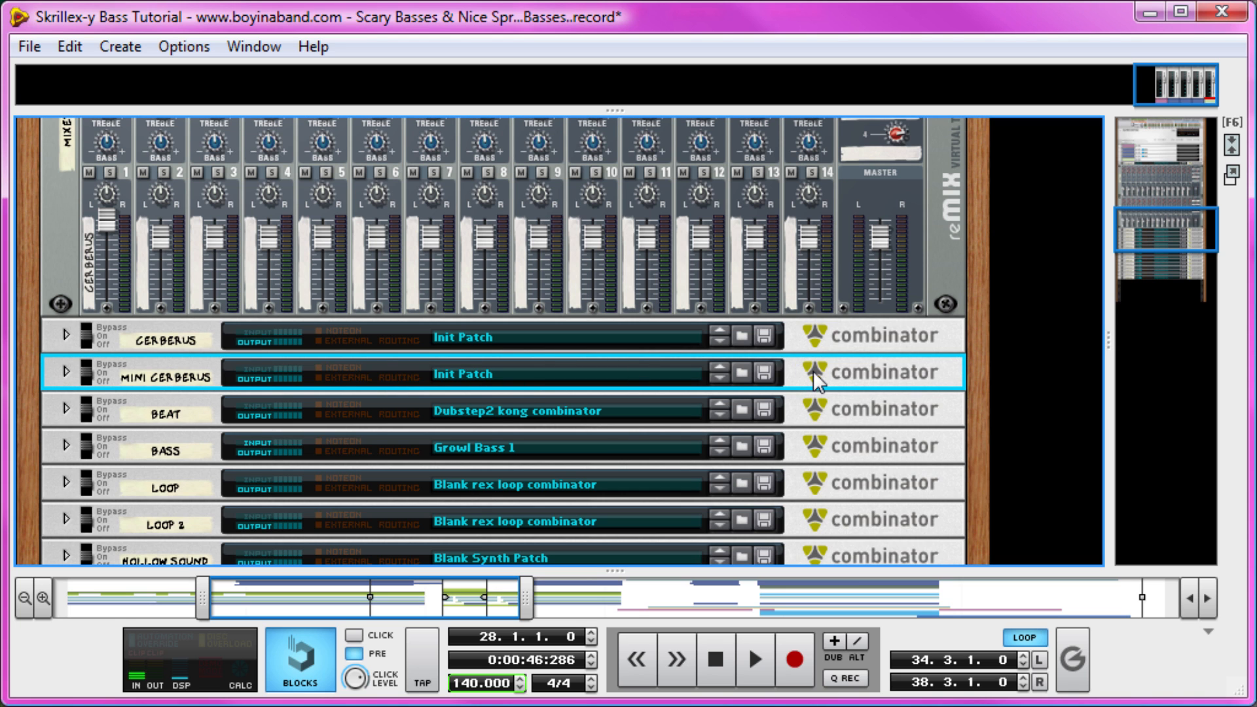
Step: Unfold the Mini Cerberus combinator, check its rear cabling, and return to the front of the rack at its devices
key("Tab")
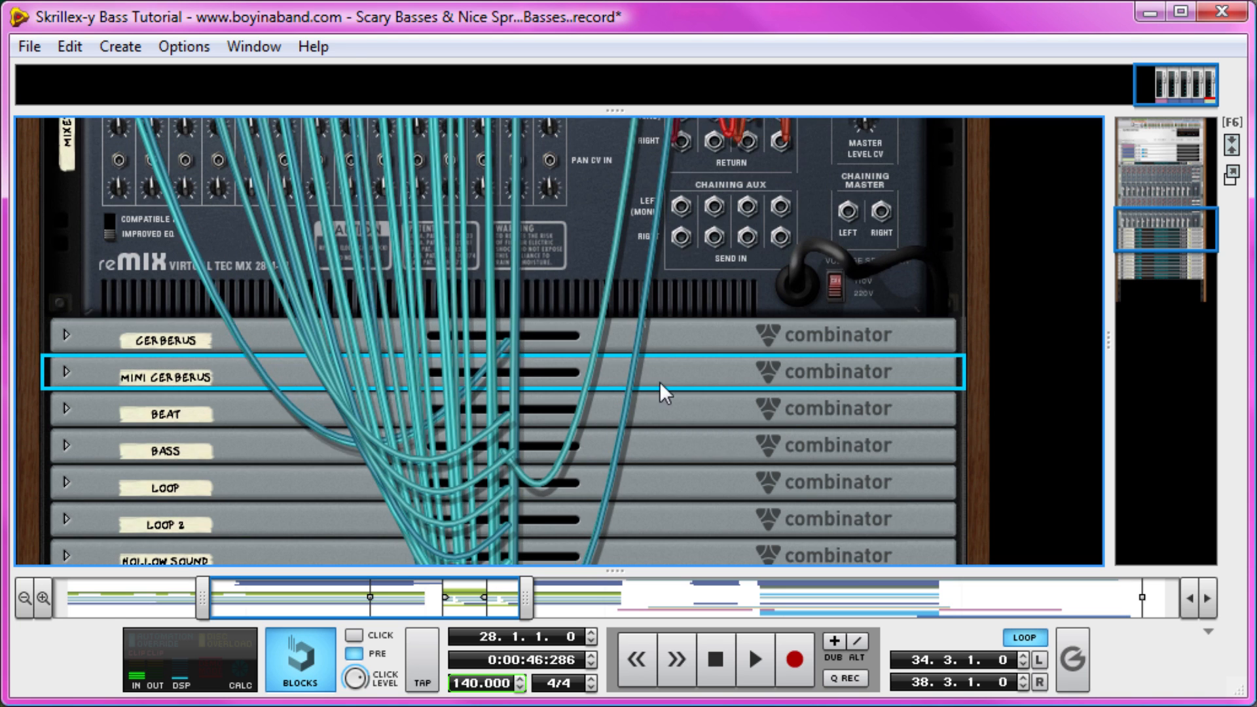
left_click(66, 372)
scroll(895, 369, "up", 3)
scroll(420, 314, "up", 3)
left_click_drag(710, 399, 149, 215)
scroll(227, 299, "down", 3)
key("Tab")
scroll(226, 297, "down", 3)
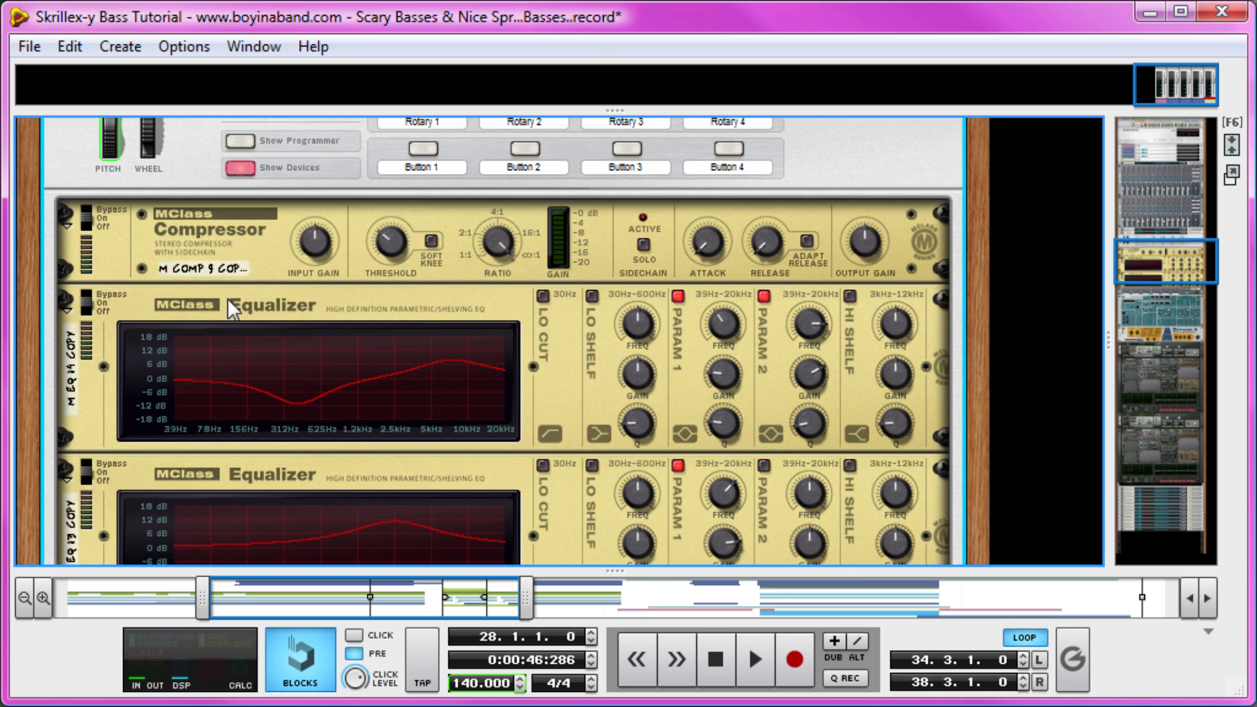
Step: Switch off the oscillator 2 to filter 1 routing in the Thor synthesizers of the Mini Cerberus combinator
left_click_drag(619, 571, 645, 63)
key("F6")
scroll(933, 159, "down", 5)
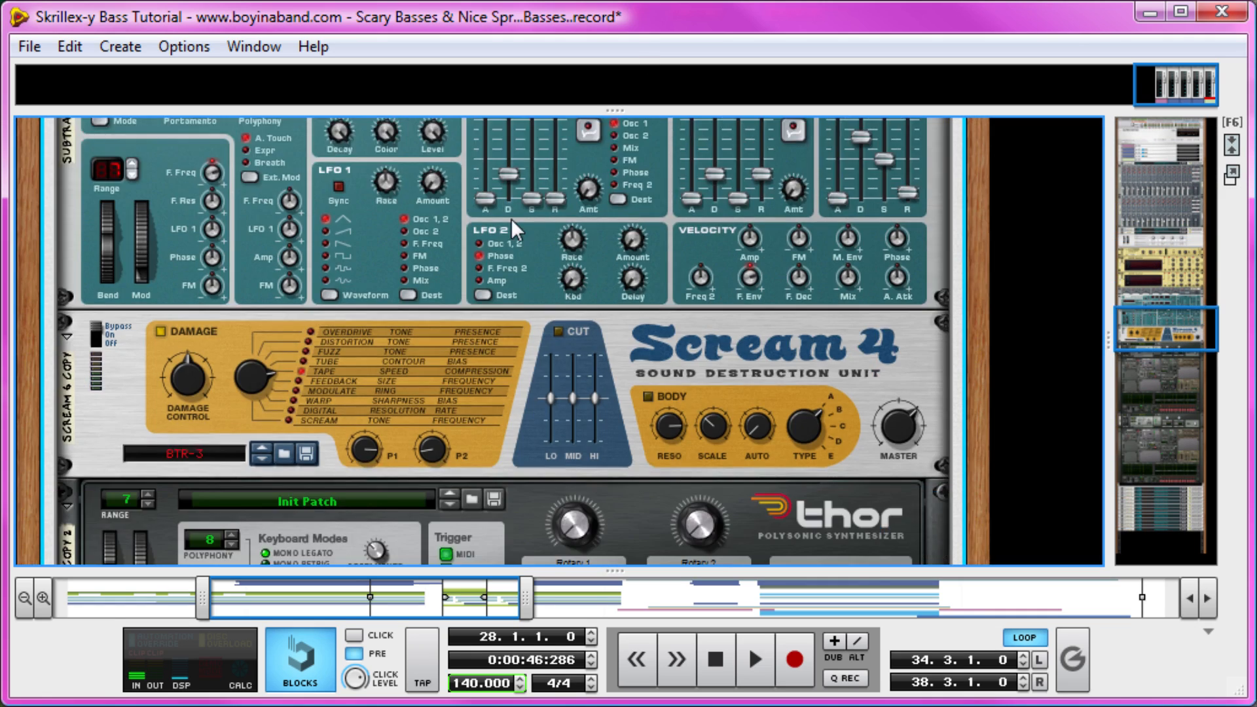
scroll(511, 218, "up", 2)
scroll(361, 256, "down", 7)
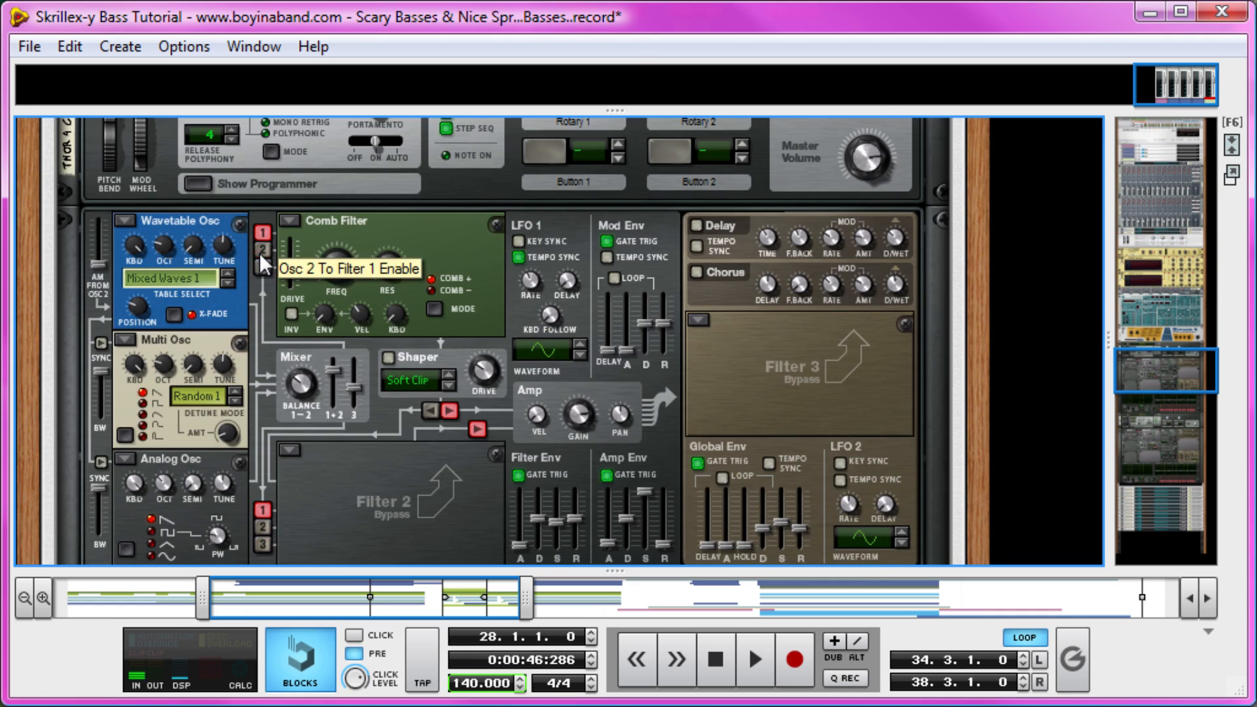
scroll(243, 396, "down", 10)
scroll(254, 388, "up", 1)
left_click(258, 289)
left_click(258, 276)
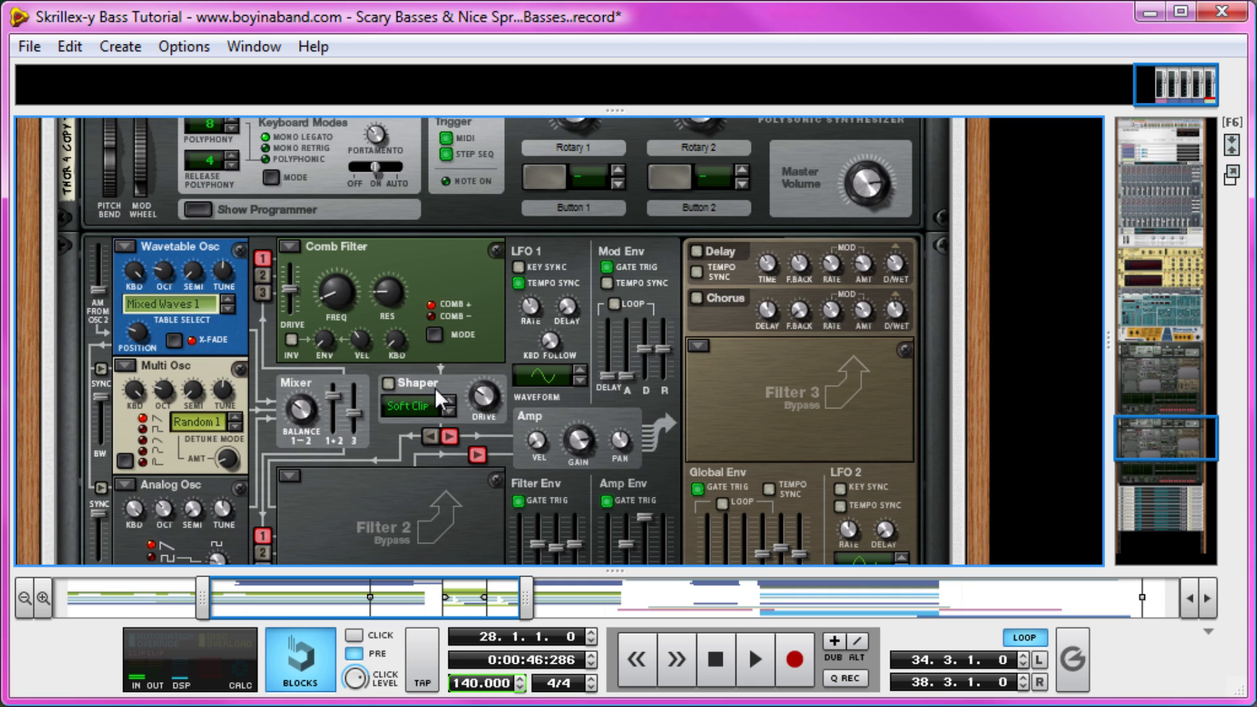
Step: Change the Wavetable Osc table in both Thor synthesizers, choosing Mixed Waves 3 on the second one
scroll(501, 339, "up", 5)
scroll(502, 339, "down", 4)
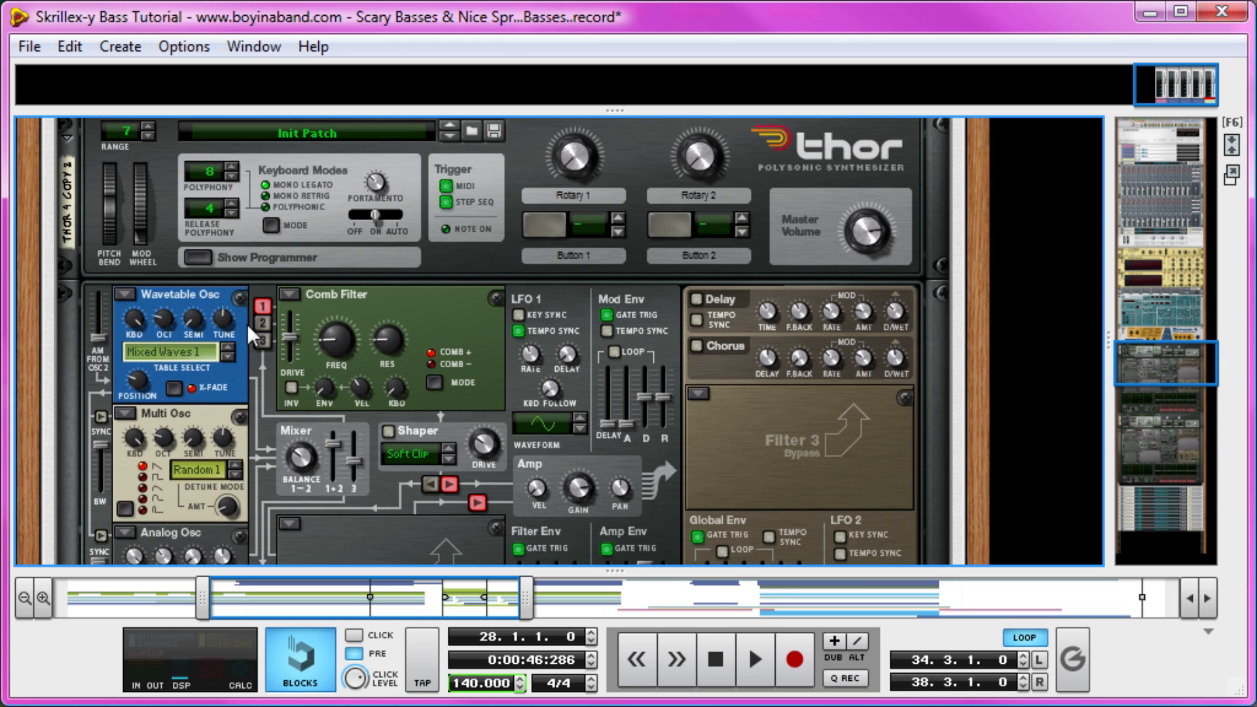
left_click(232, 357)
left_click(232, 357)
left_click(233, 357)
left_click(233, 357)
scroll(237, 307, "down", 10)
left_click(226, 384)
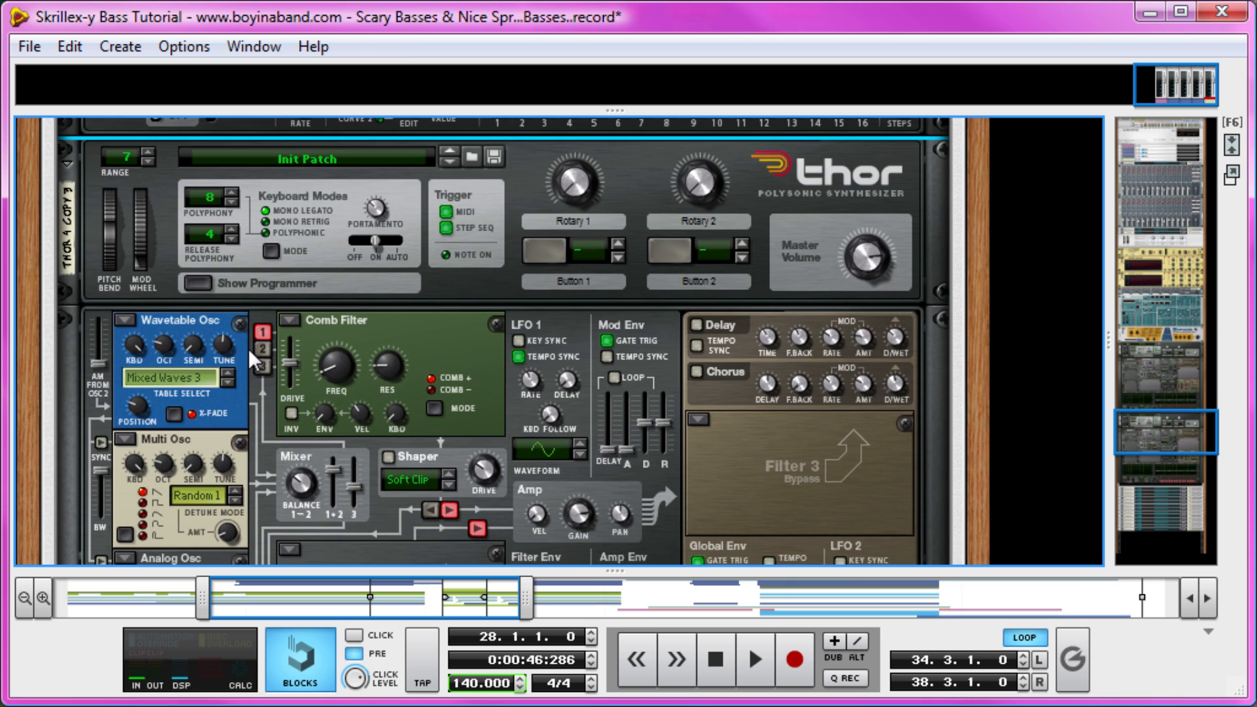
Step: Review the second Thor's modulation routing and adjust the pan of the second Thor channel in the line mixer
scroll(342, 321, "down", 4)
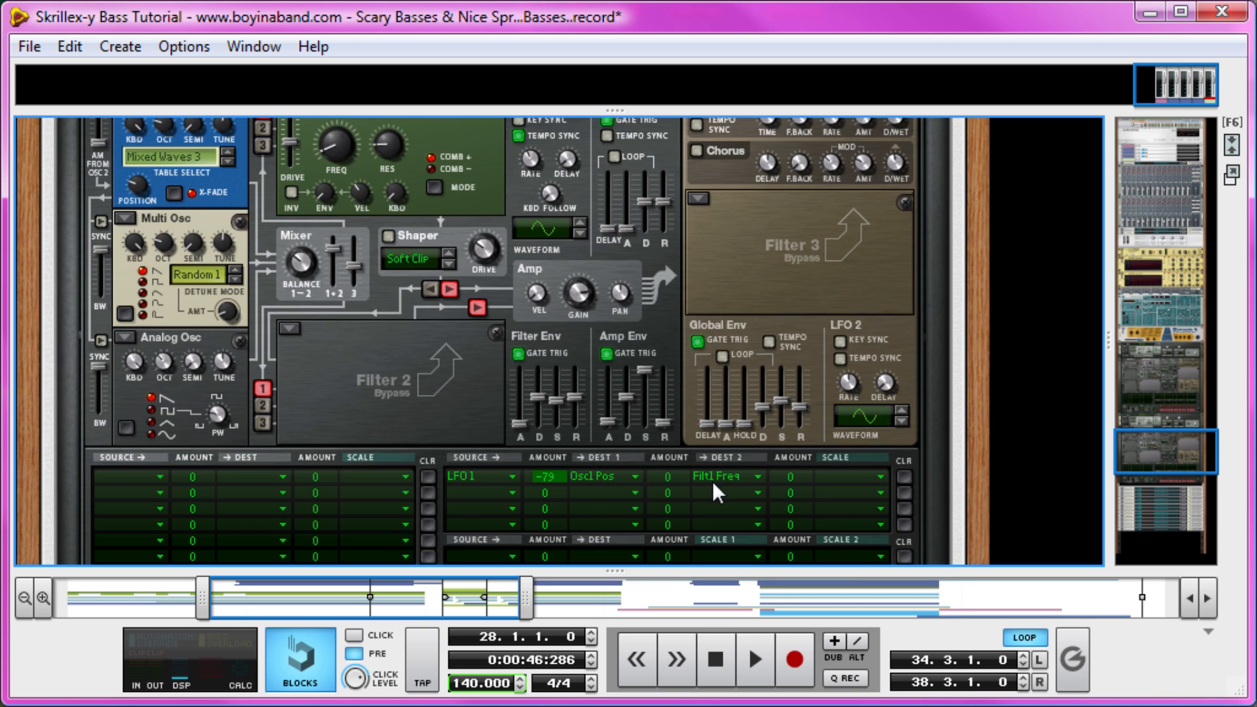
scroll(713, 481, "down", 3)
scroll(623, 352, "up", 18)
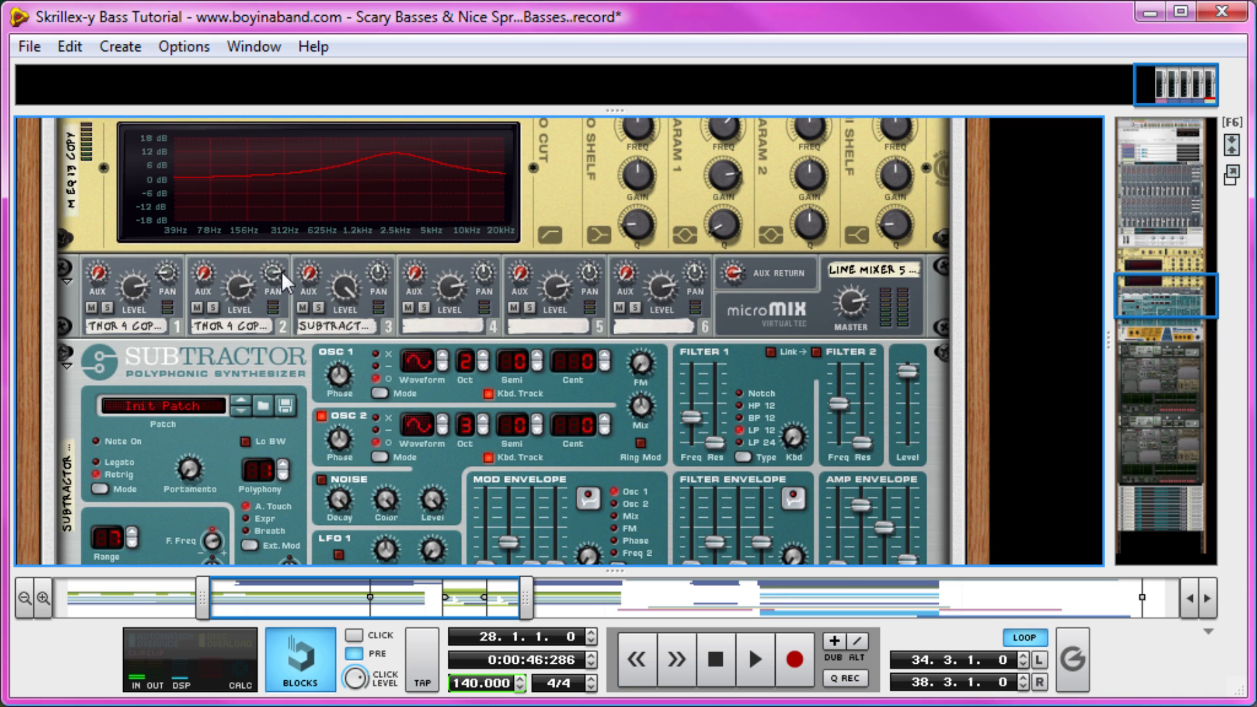
left_click_drag(272, 268, 255, 336)
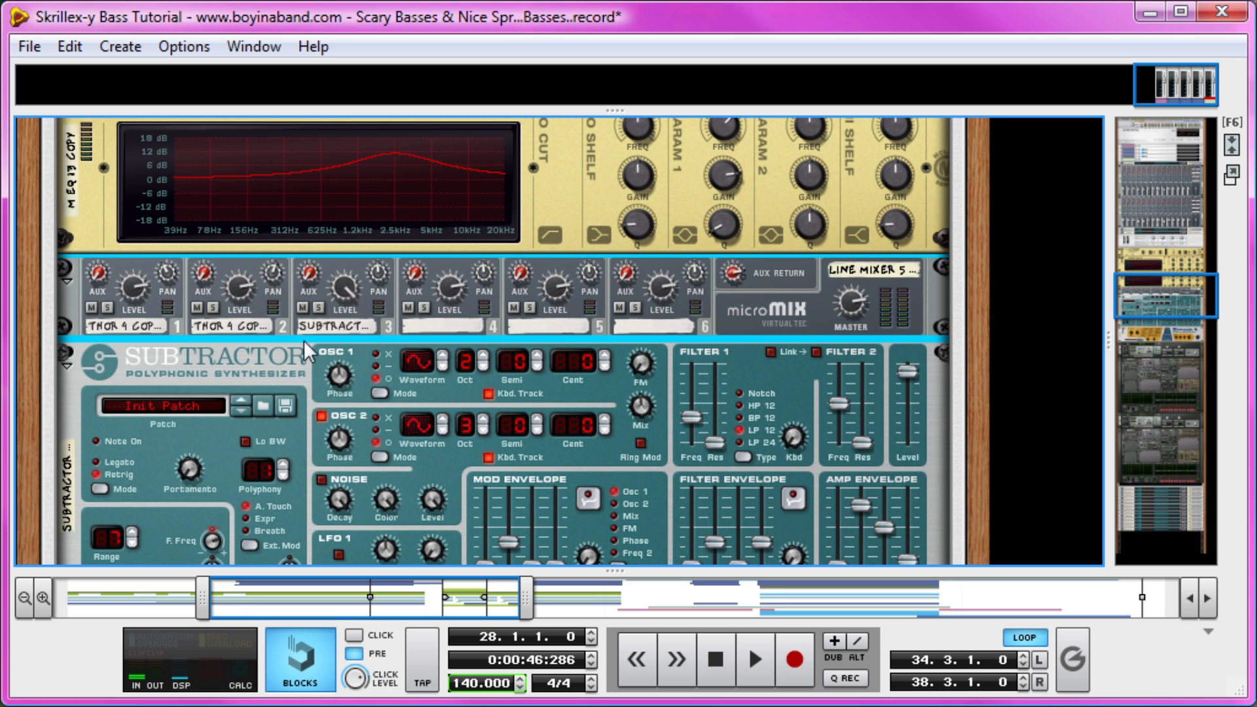
Step: Bypass the MClass Equalizer directly above the line mixer and play the loop to hear the sound
scroll(478, 368, "up", 5)
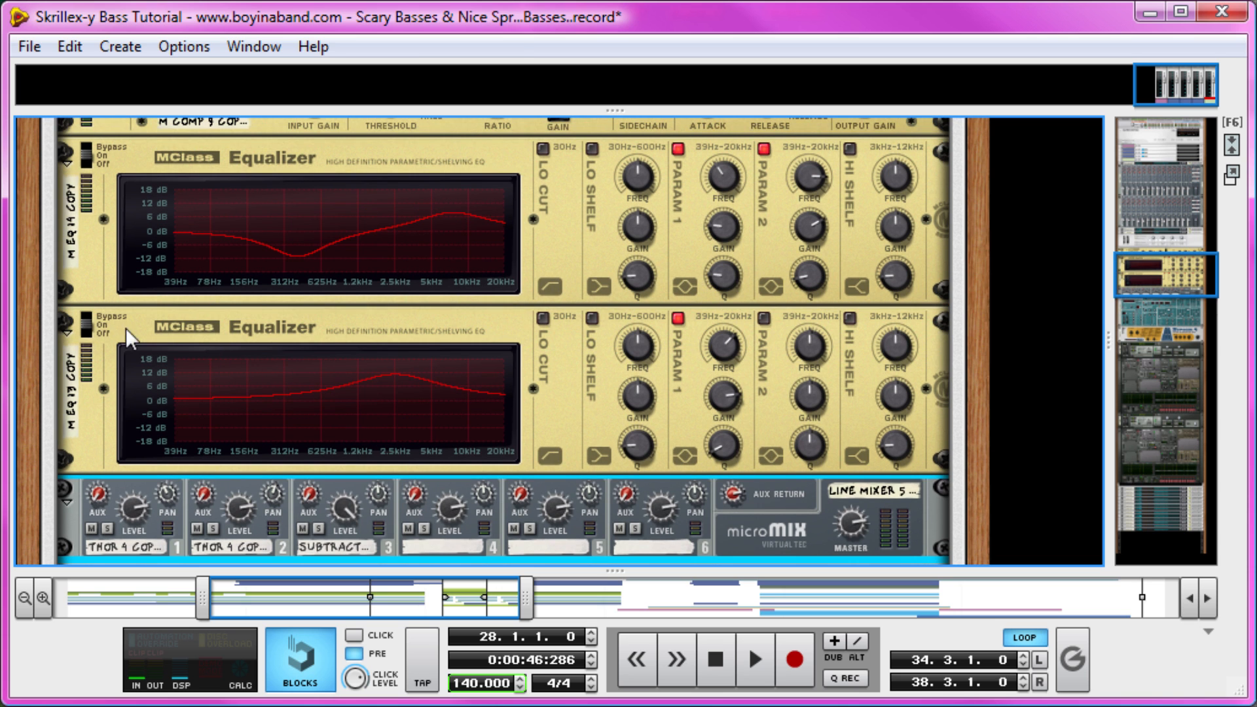
left_click(87, 320)
scroll(197, 347, "up", 3)
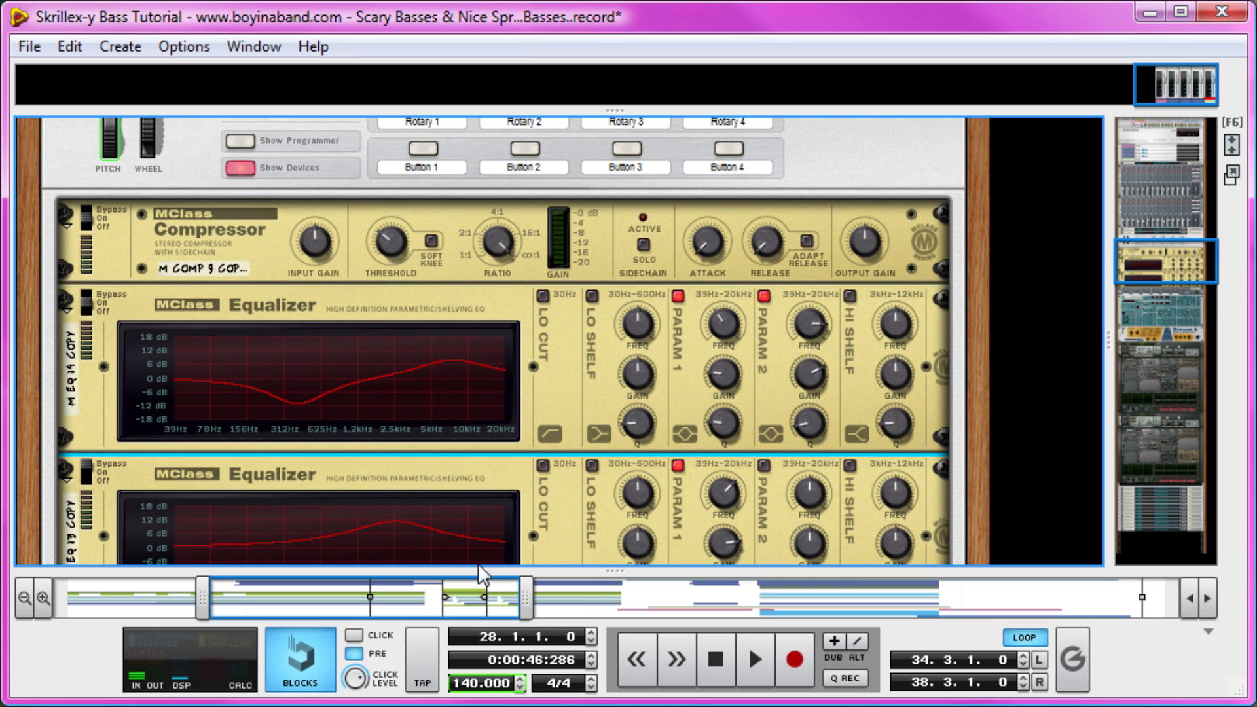
key("space")
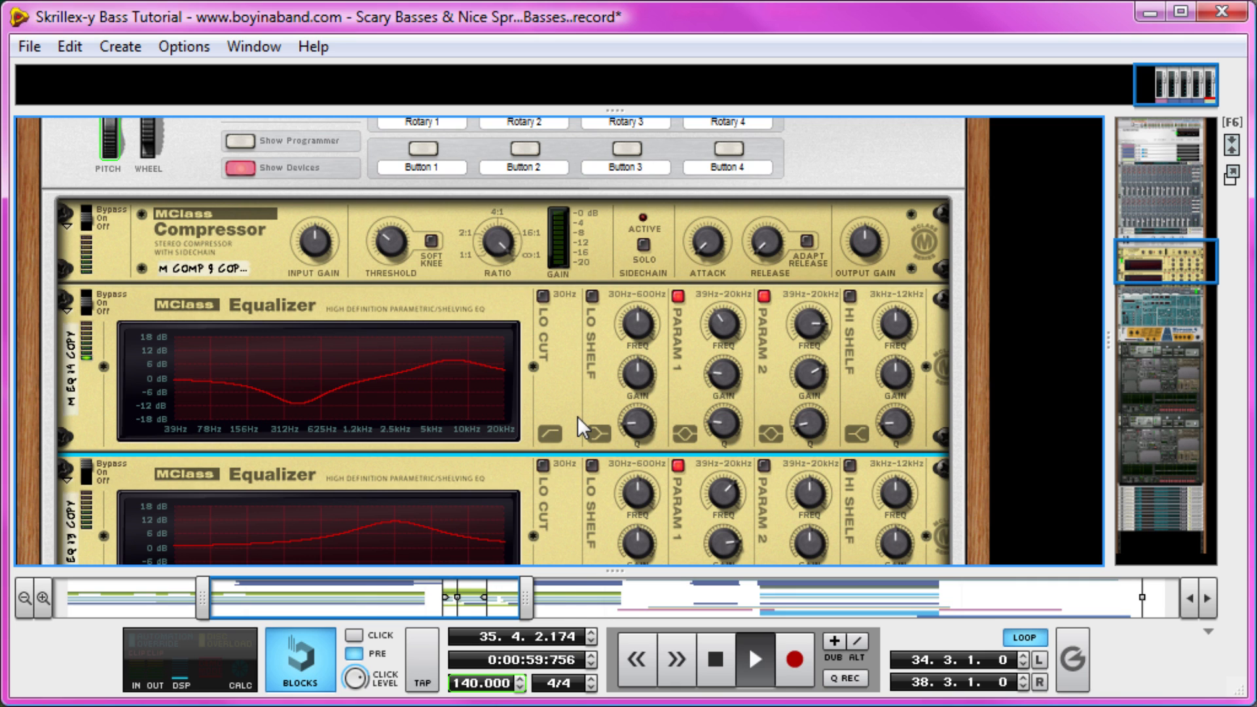
key("space")
Step: Retune the upper MClass Equalizer: lower the Parametric 2 frequency, set its gain to 6.0 dB, raise the Parametric 1 frequency and soften its cut
scroll(321, 383, "down", 2)
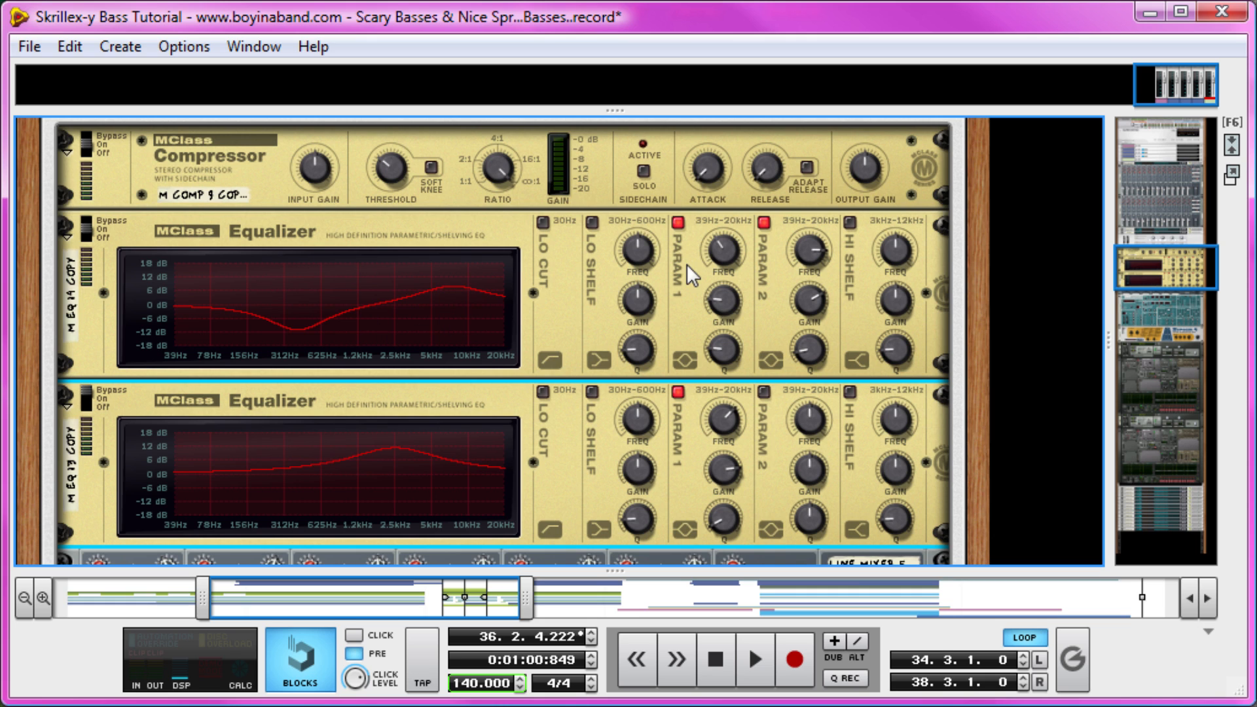
left_click(736, 253)
left_click_drag(819, 253, 806, 312)
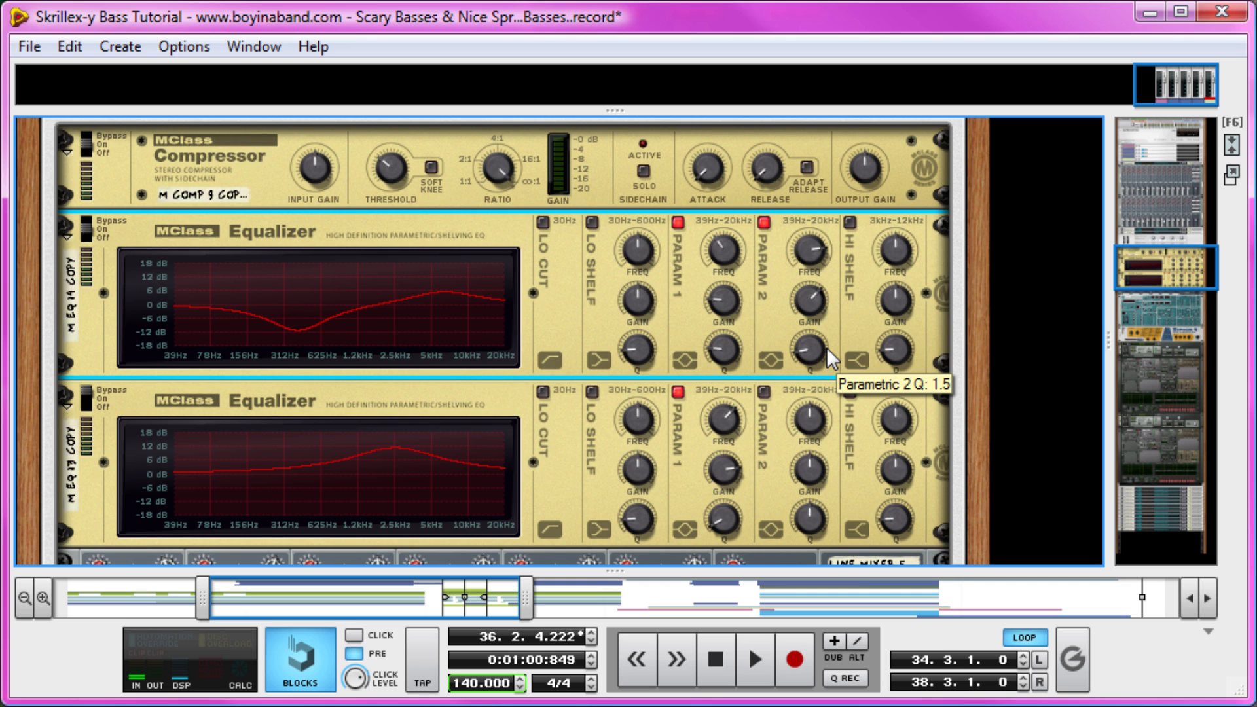
left_click_drag(721, 248, 737, 179)
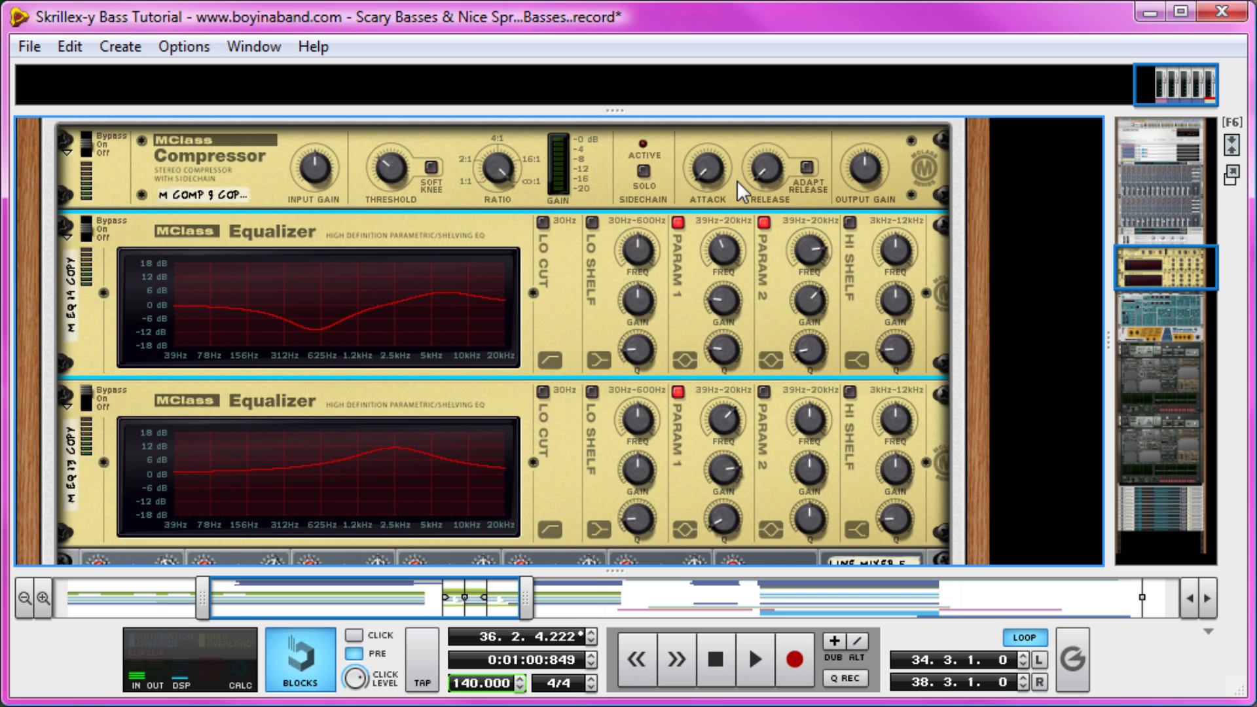
left_click_drag(717, 305, 731, 245)
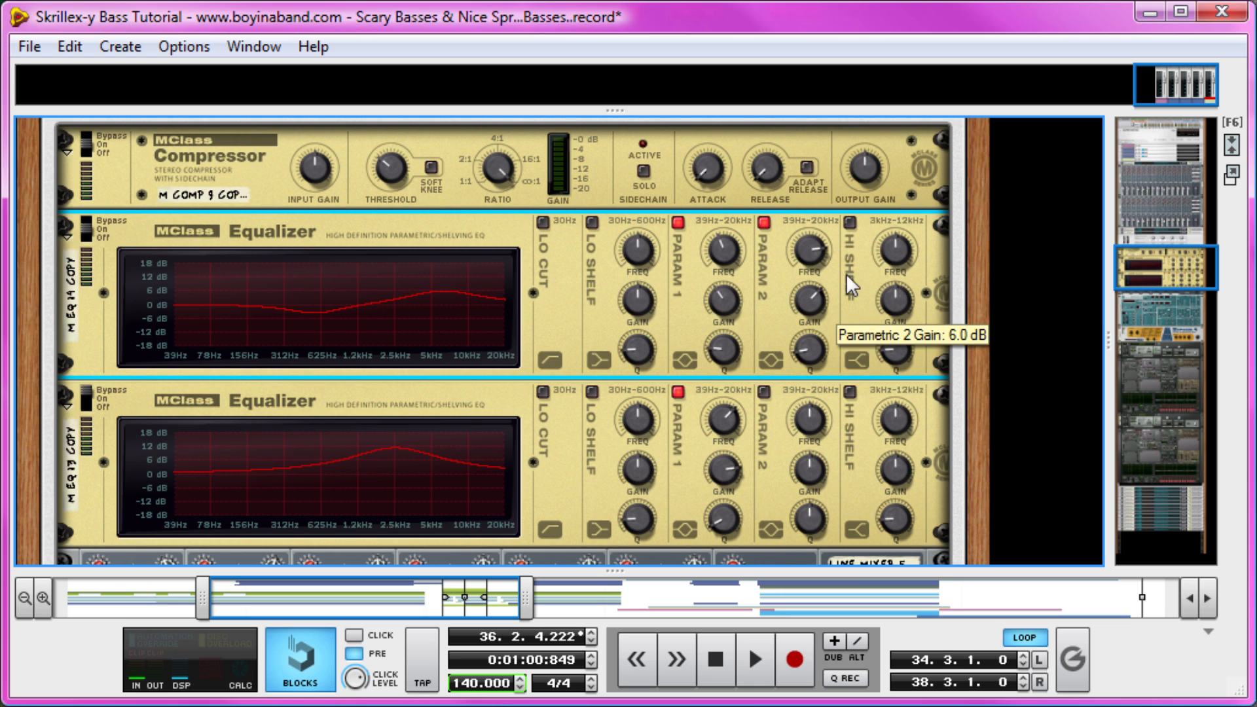
Step: Enable the Hi Shelf band on the upper equalizer with minimum frequency, a raised gain and a lowered Q
left_click(853, 222)
left_click_drag(898, 255, 796, 393)
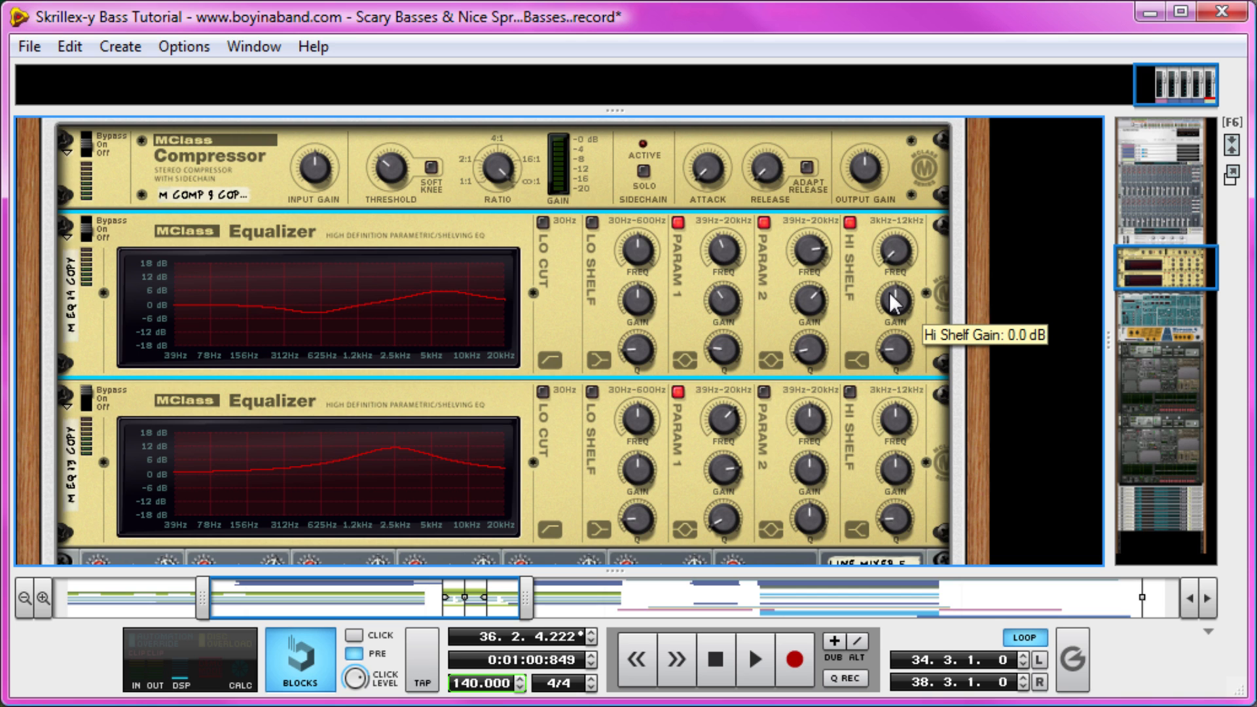
mouse_move(891, 294)
left_mouse_down()
mouse_move(886, 282)
mouse_move(875, 296)
mouse_move(878, 286)
left_mouse_up()
left_click_drag(887, 352, 902, 378)
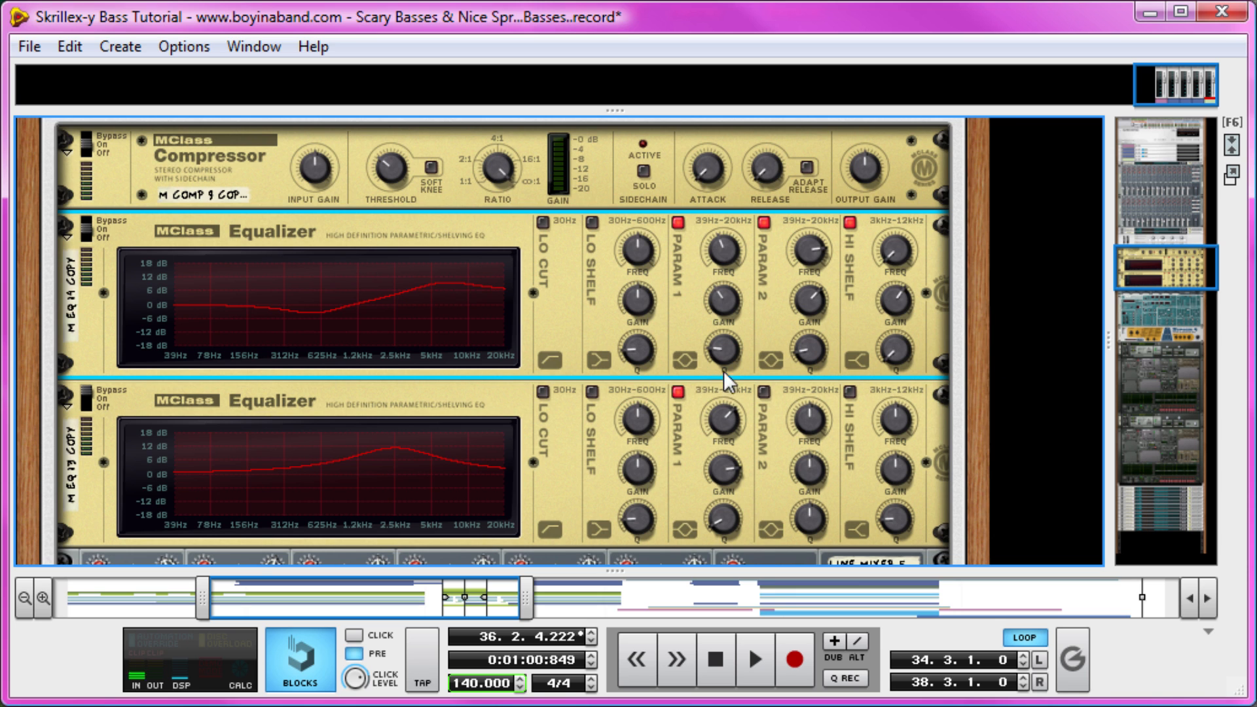
Step: Mute the Subtractor channel in the line mixer and play the loop to hear the two Thors alone
scroll(606, 376, "down", 3)
left_click(303, 454)
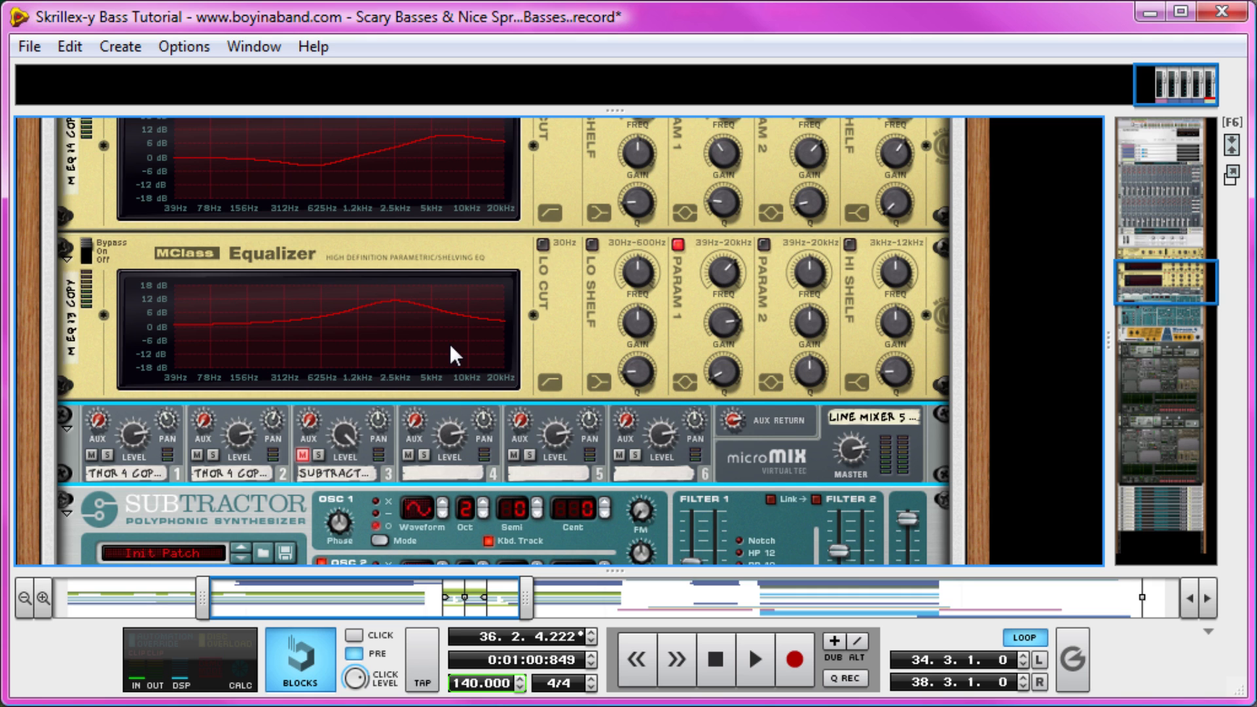
scroll(557, 394, "up", 2)
key("space")
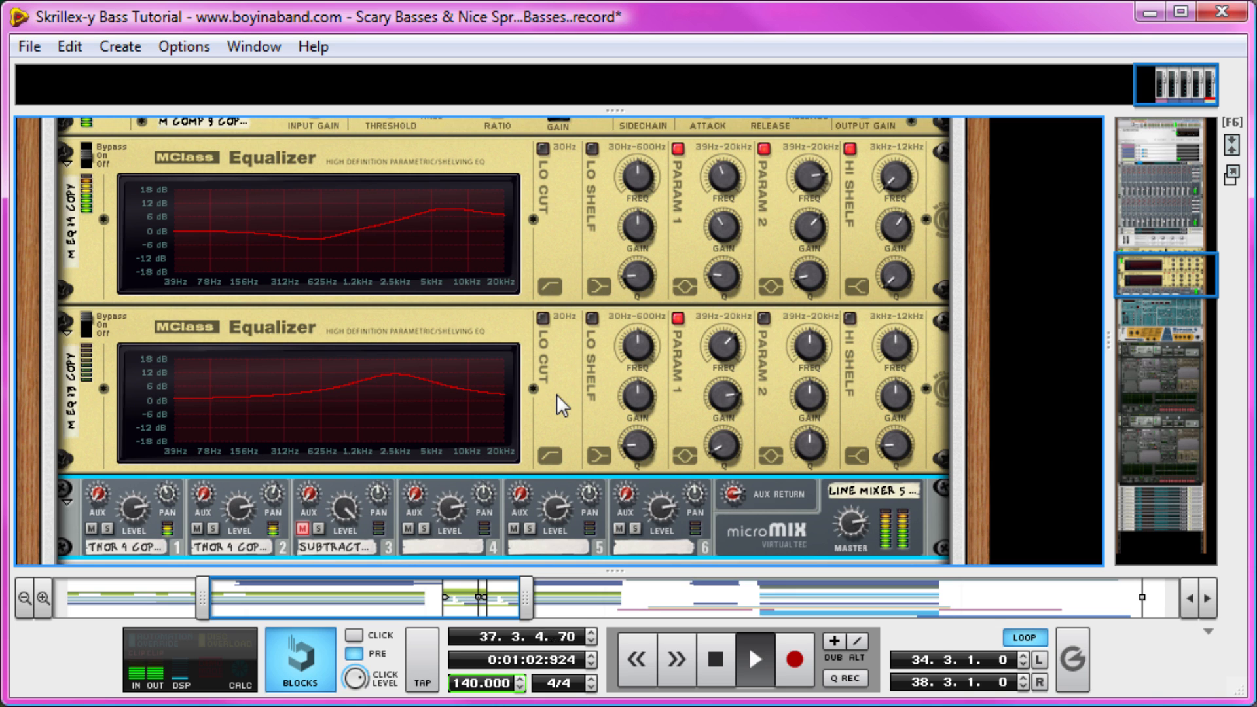
key("space")
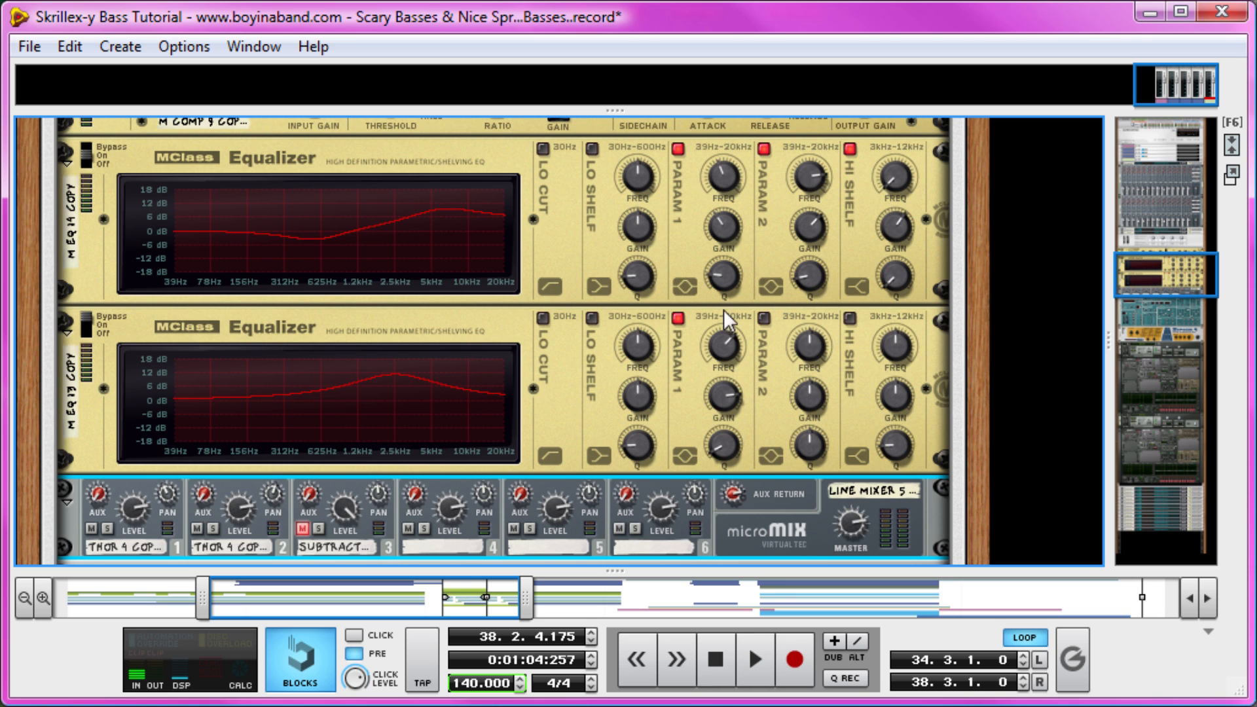
Step: Move the Scream 4 distortion unit above the Subtractor, directly below the line mixer
scroll(611, 493, "down", 12)
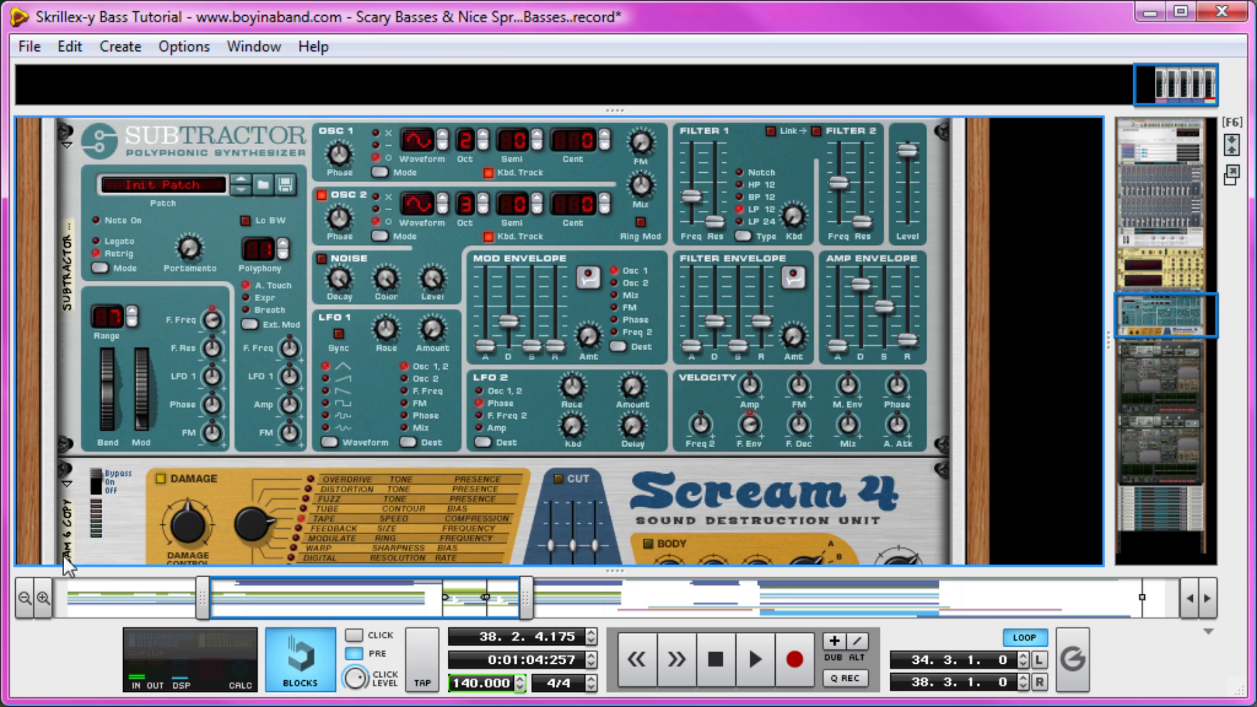
left_click_drag(64, 556, 85, 406)
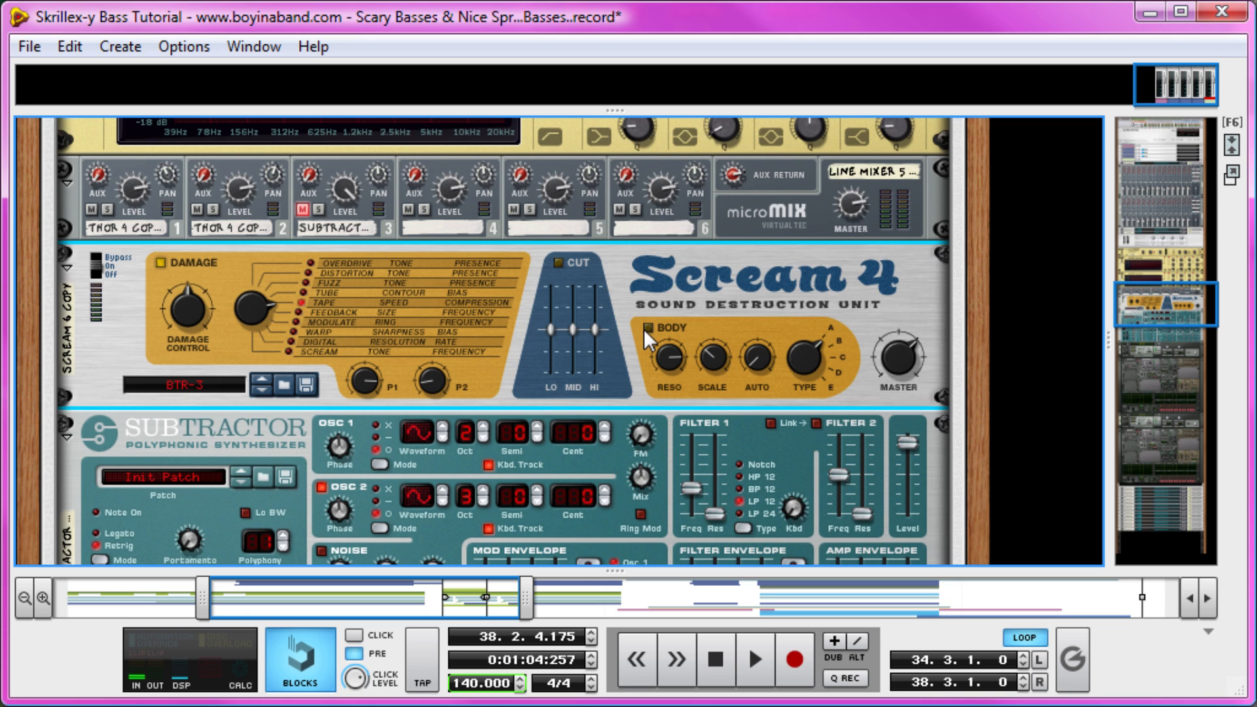
Step: Raise the aux sends of both Thor channels in the line mixer while the loop plays
left_click(102, 175)
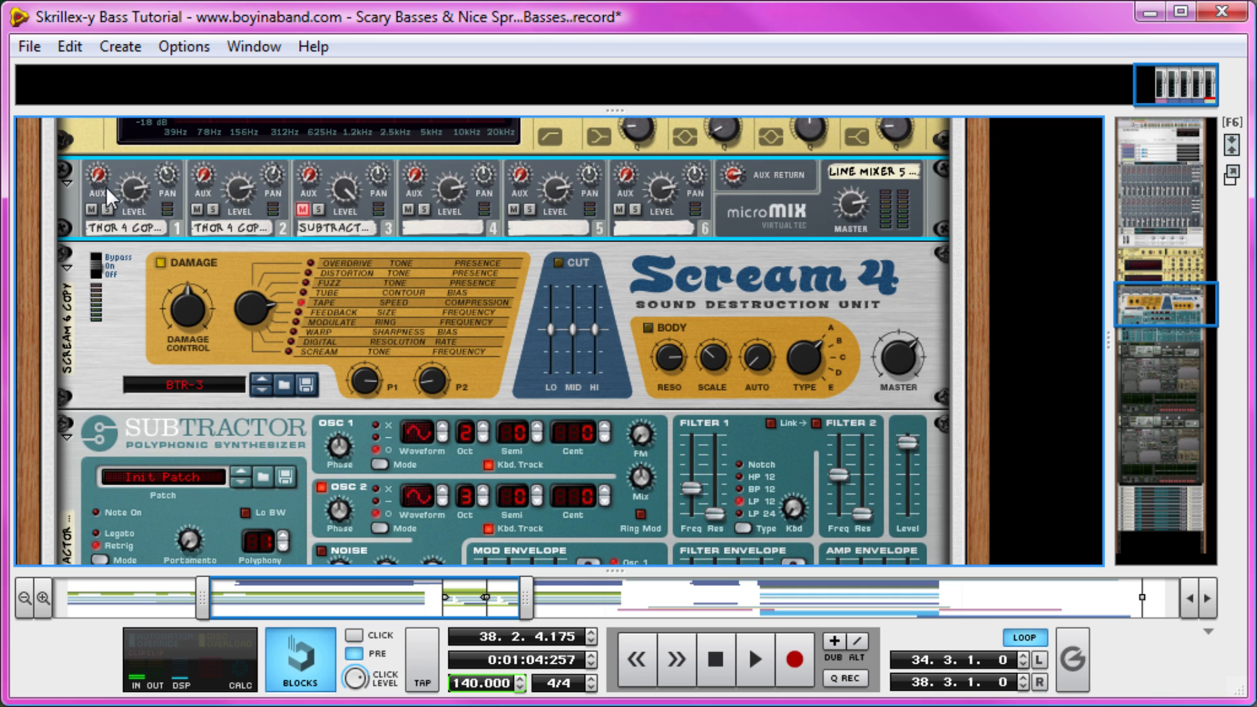
key("space")
left_click_drag(100, 171, 156, 61)
left_click_drag(210, 155, 256, 82)
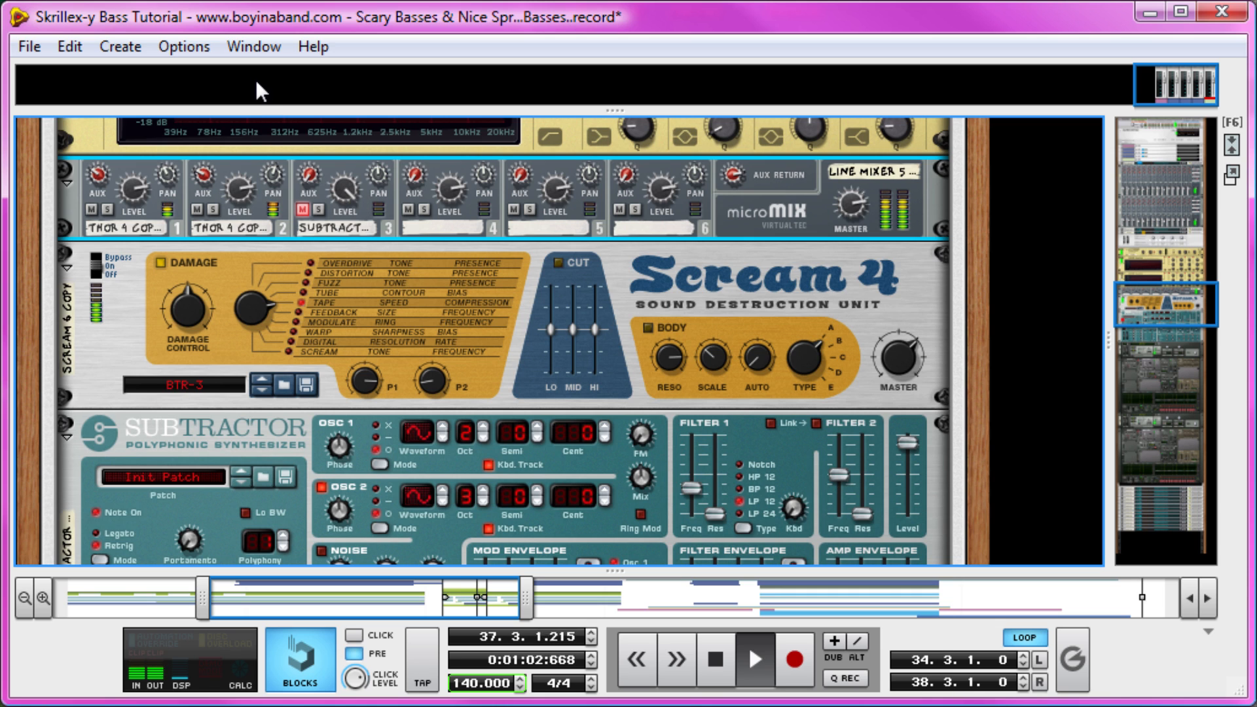
key("space")
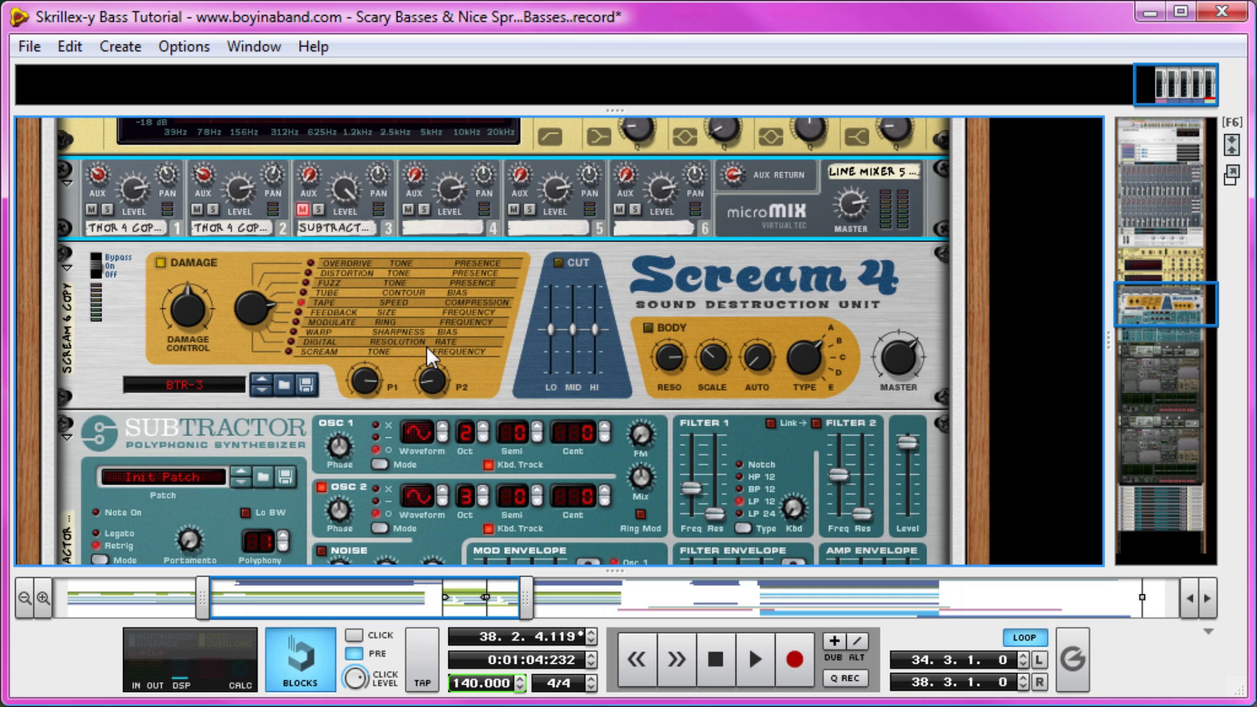
Step: Set the Scream 4 damage type to Distortion and turn up its P1 and P2 controls during playback
key("space")
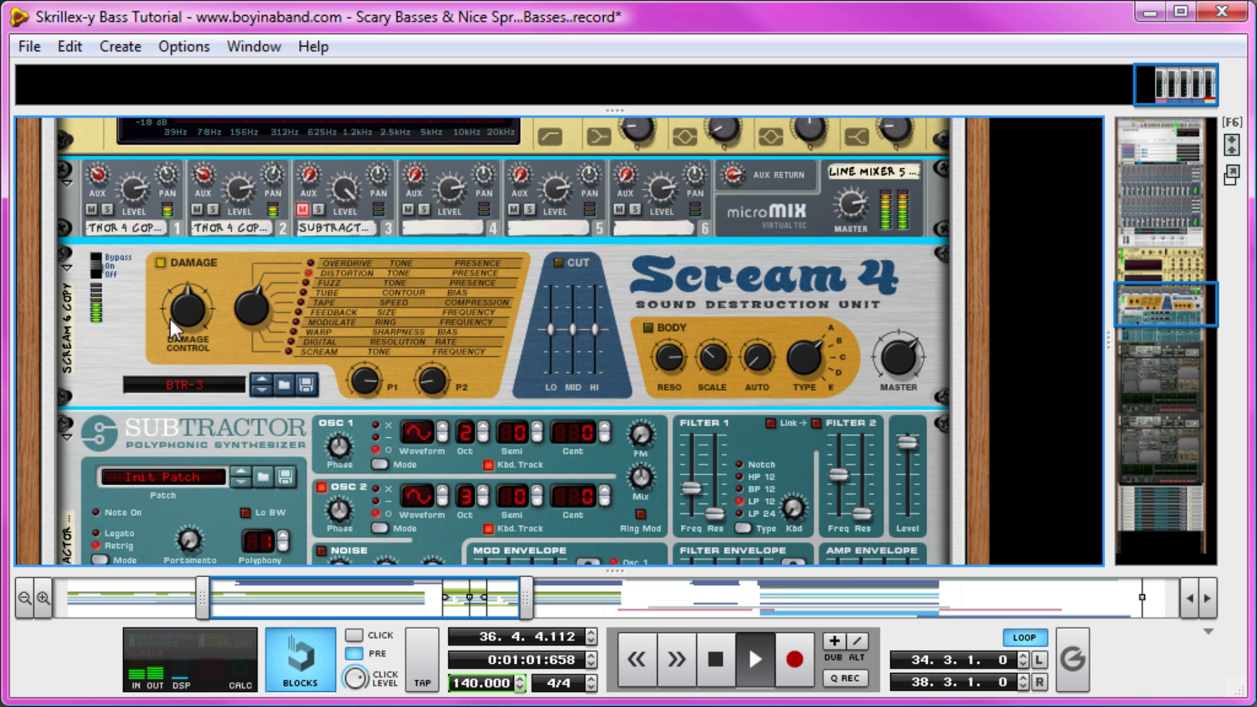
left_click_drag(368, 378, 473, 228)
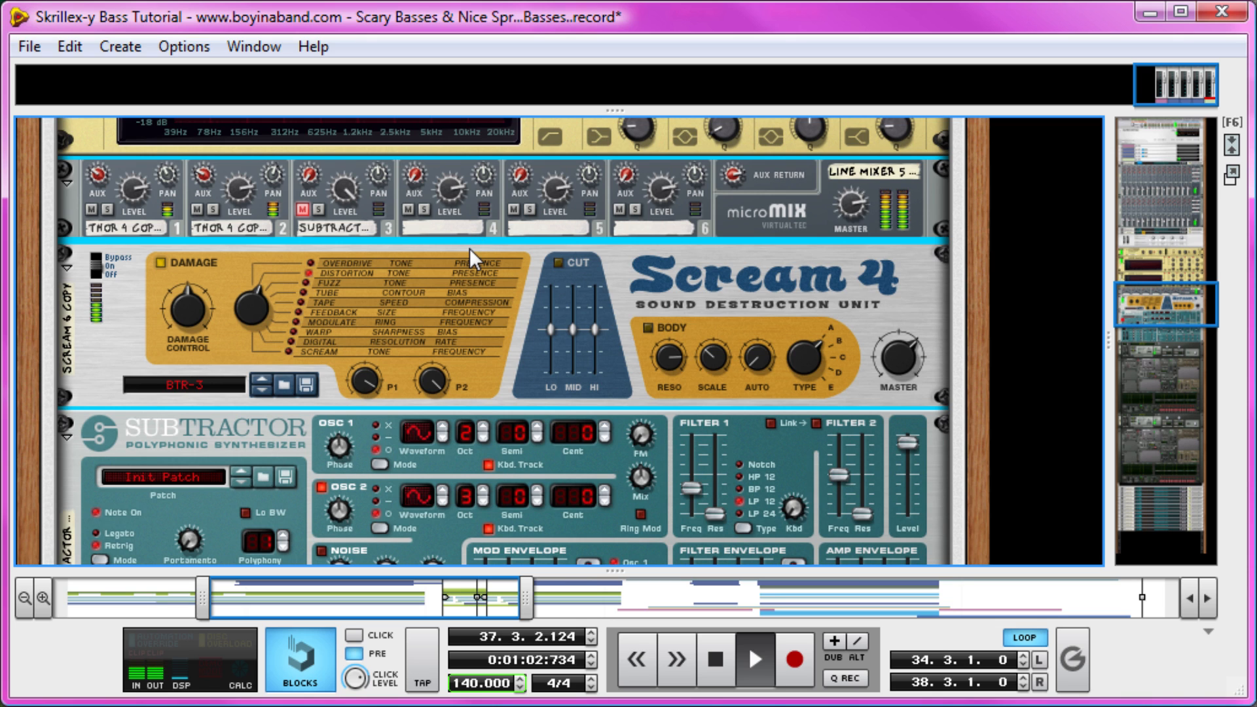
key("space")
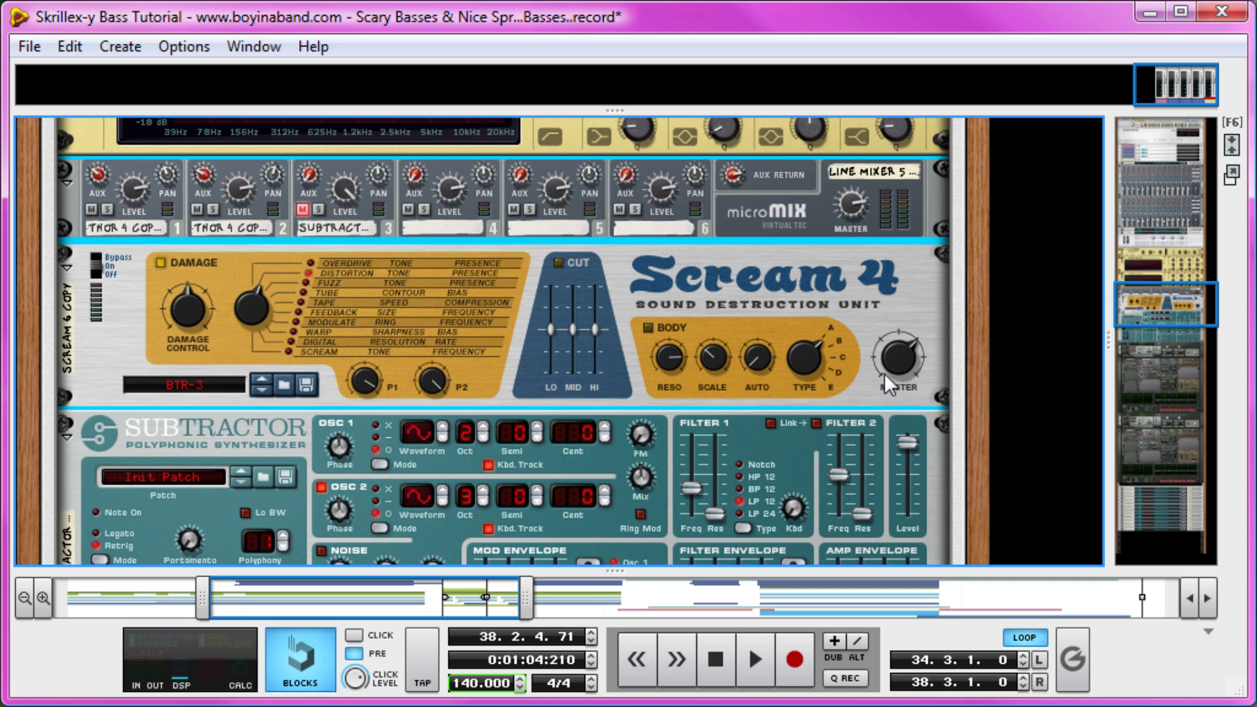
Step: Create an MClass Equalizer directly after the Scream 4
right_click(839, 271)
mouse_move(990, 495)
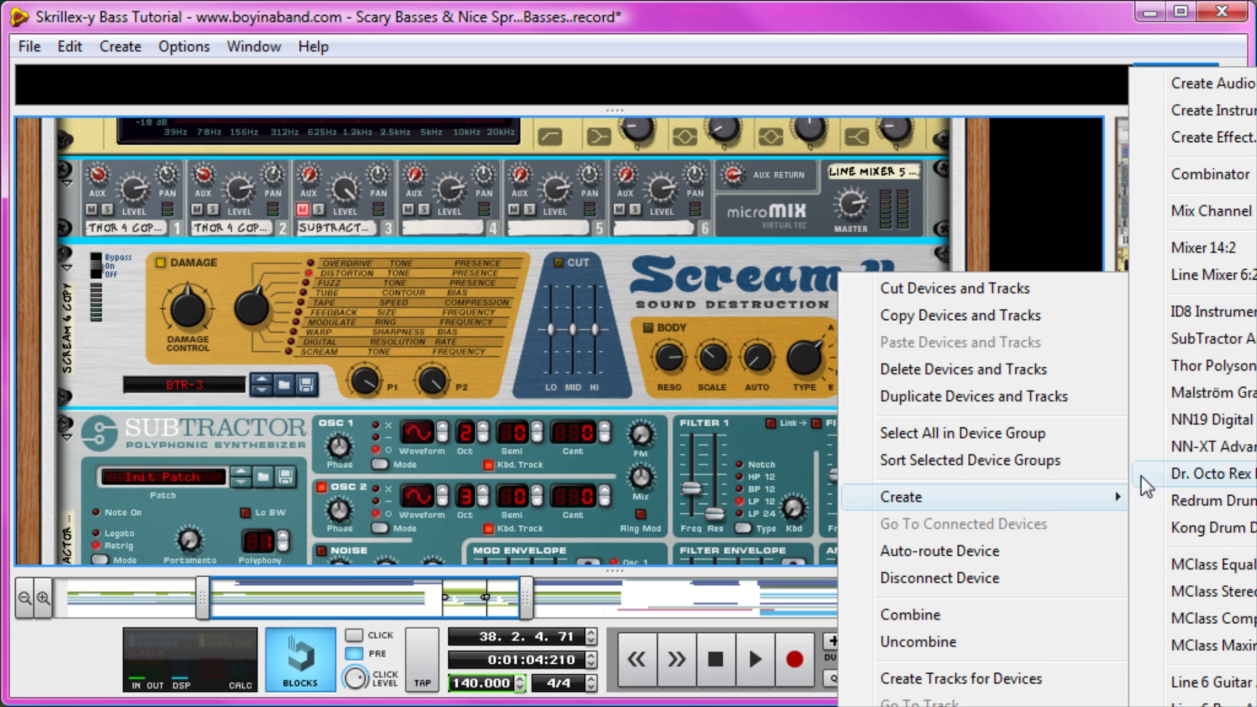
left_click(1212, 565)
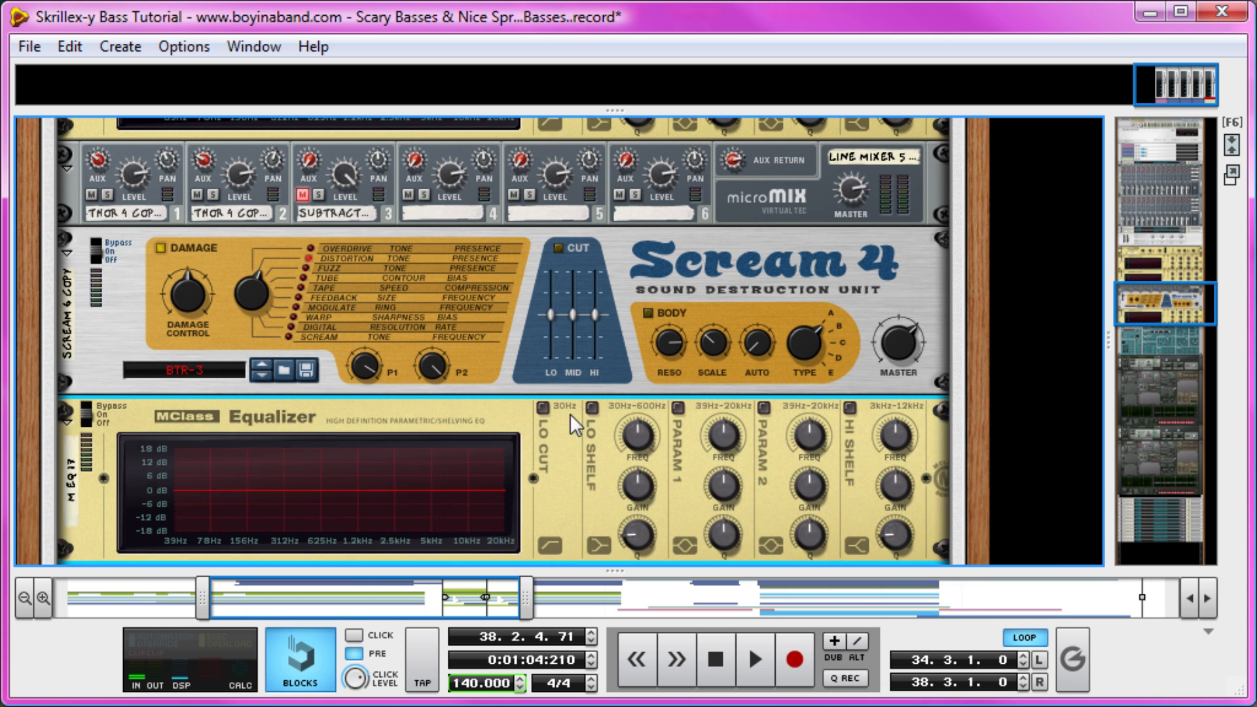
Step: Enable Parametric 2 on the new equalizer and boost its gain at a frequency of 10.52 kHz
left_click(761, 409)
left_click_drag(810, 436, 852, 301)
left_click_drag(813, 489, 812, 455)
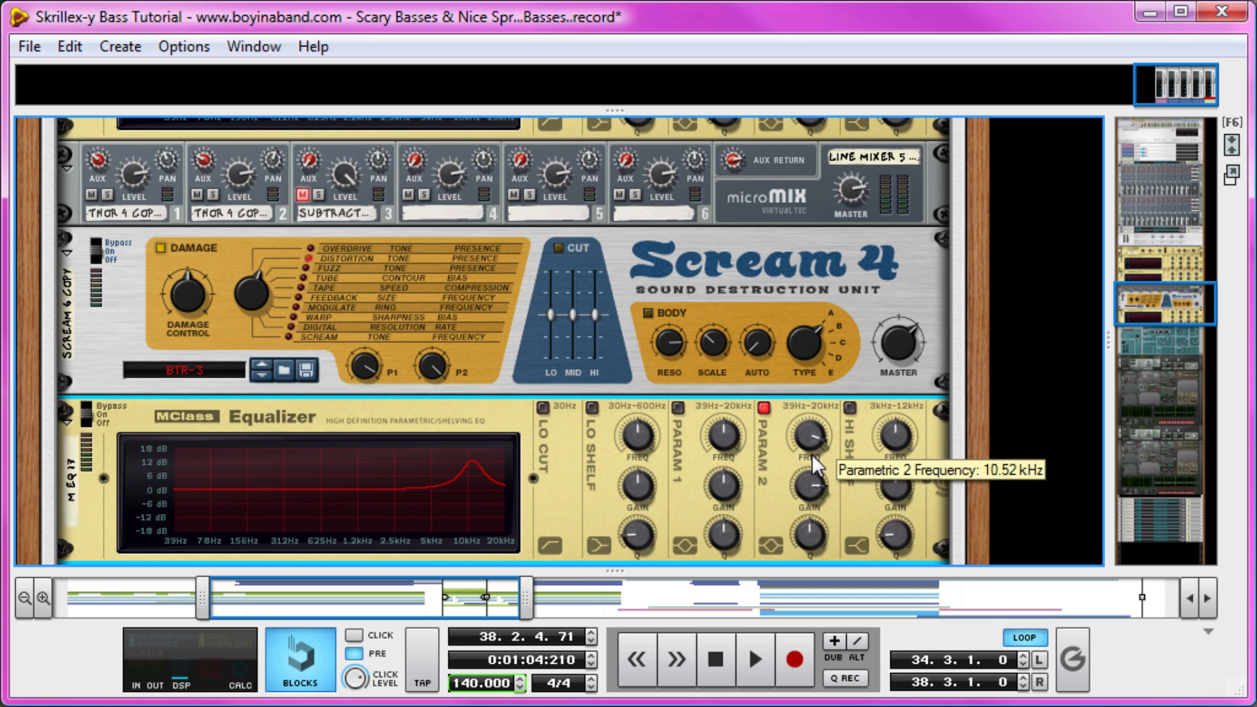
Step: Enable Parametric 1 on the new MClass Equalizer, raise its frequency and gain, and lower its Q for a wide high-frequency boost
left_click(677, 408)
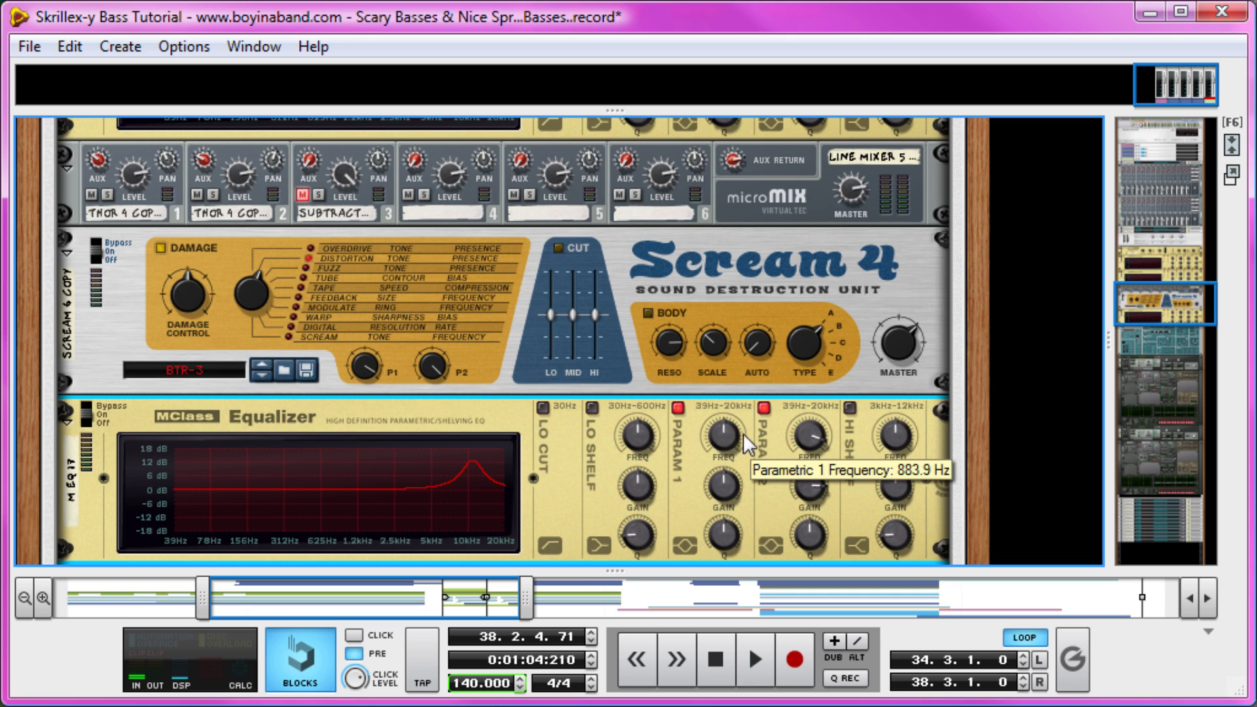
left_click_drag(721, 431, 698, 466)
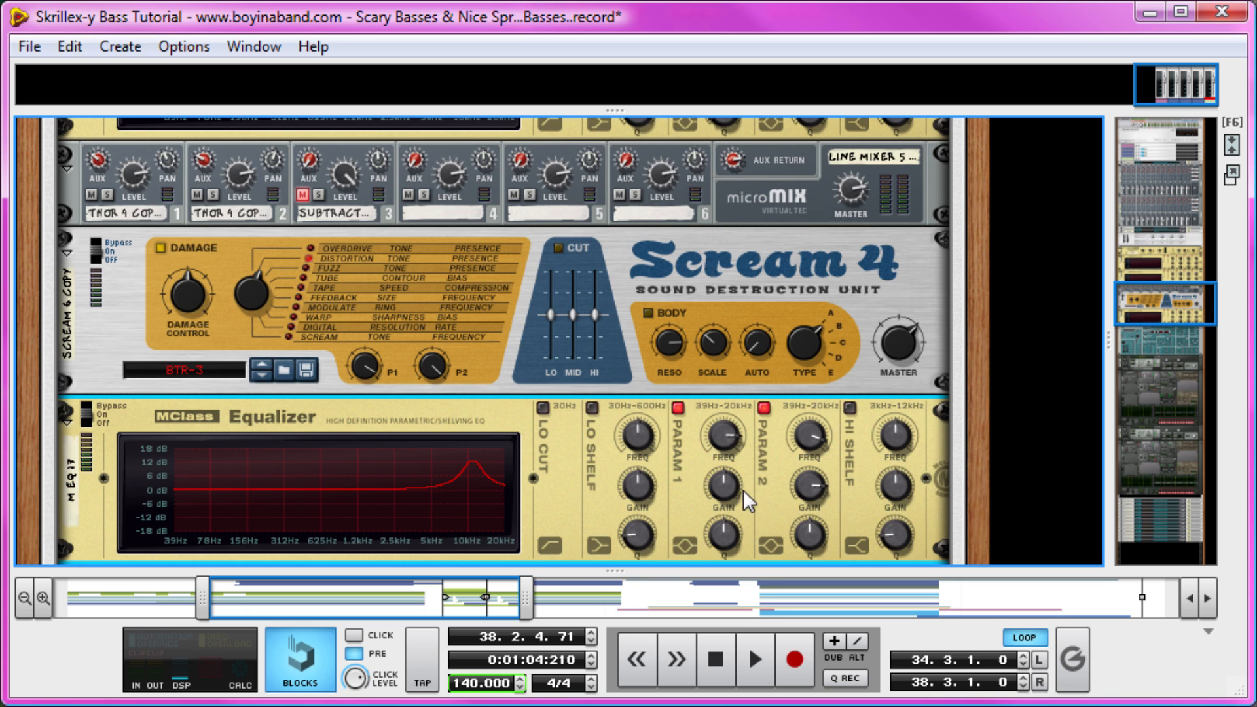
left_click_drag(723, 534, 690, 557)
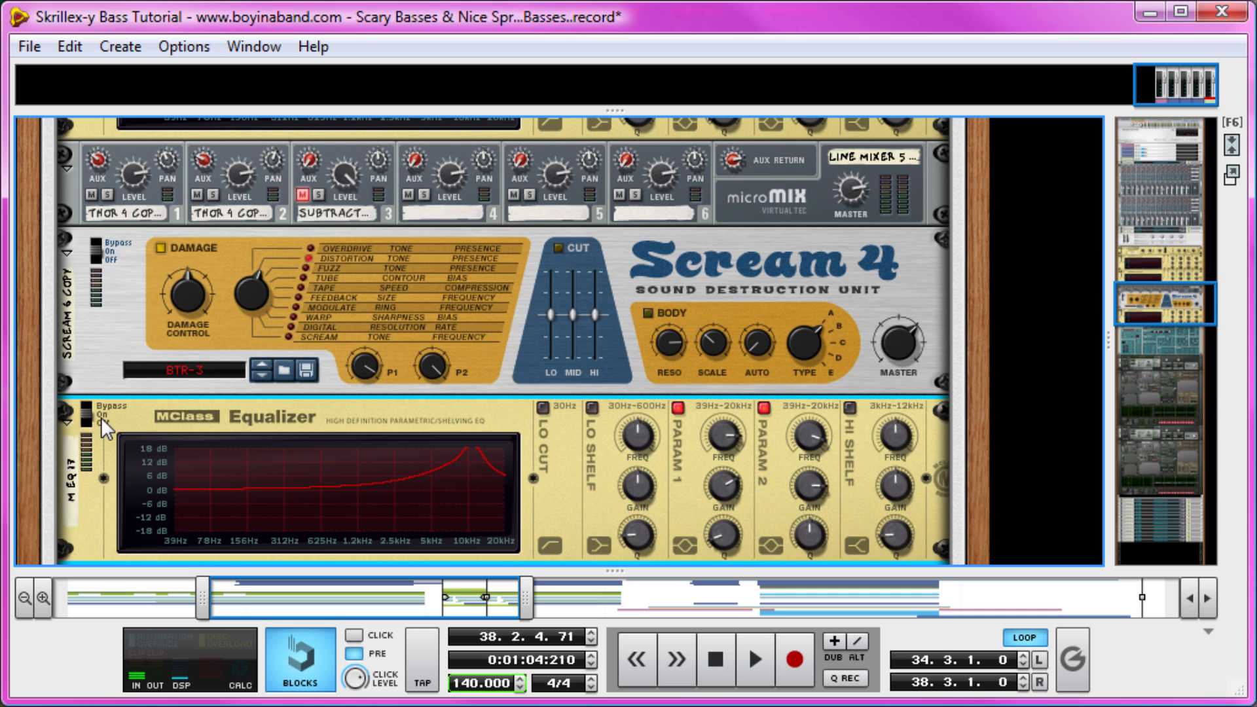
Step: Audition the loop with both parametric bands disabled, then re-enable Parametric 1 and Parametric 2 one at a time during playback
left_click(676, 408)
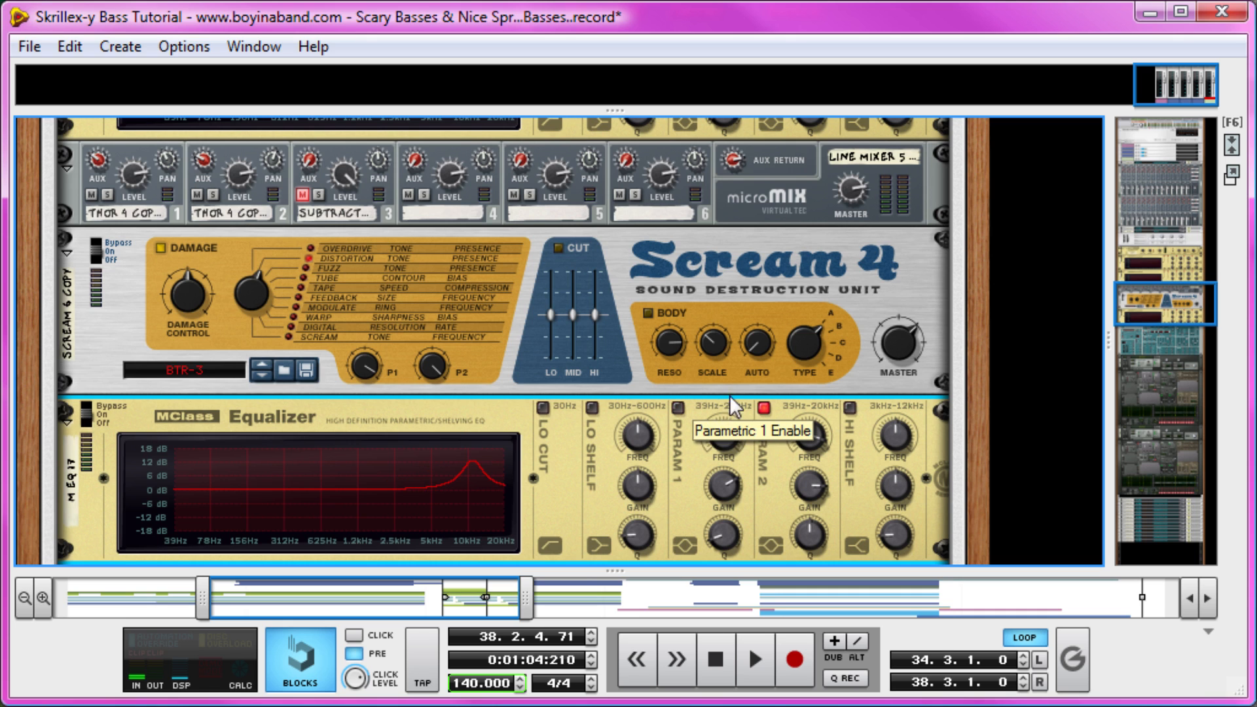
left_click(763, 408)
key("space")
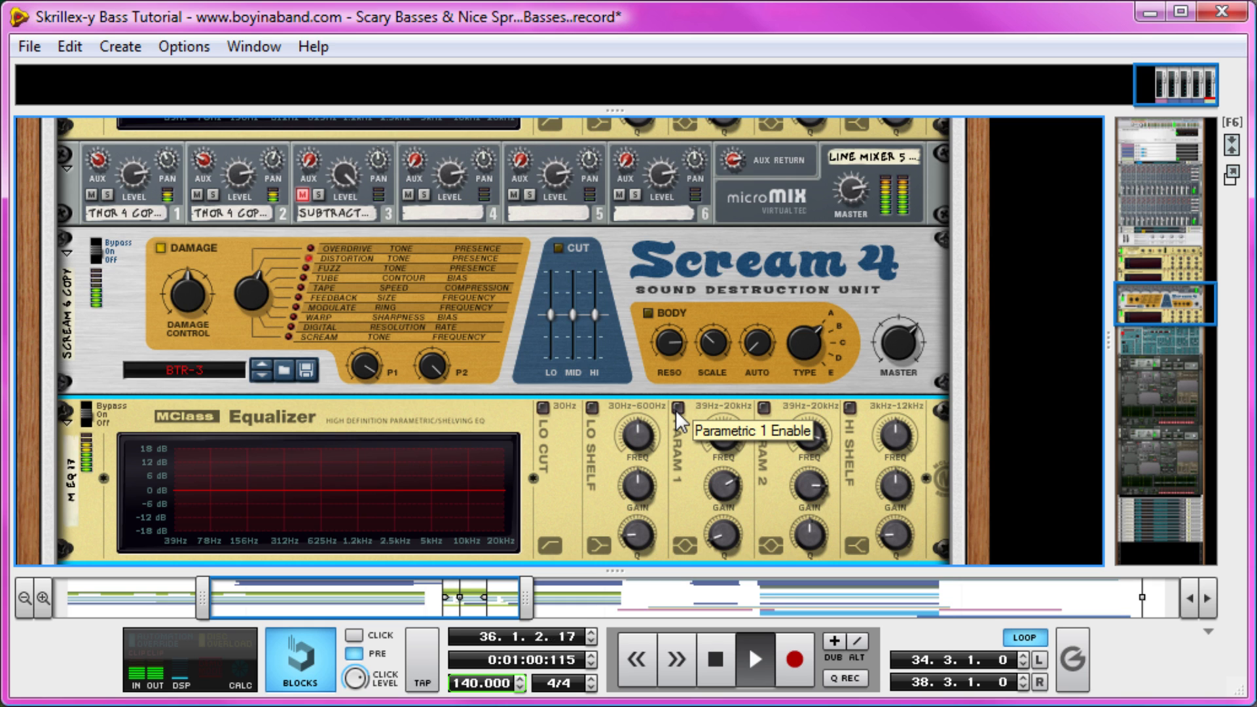
left_click(676, 409)
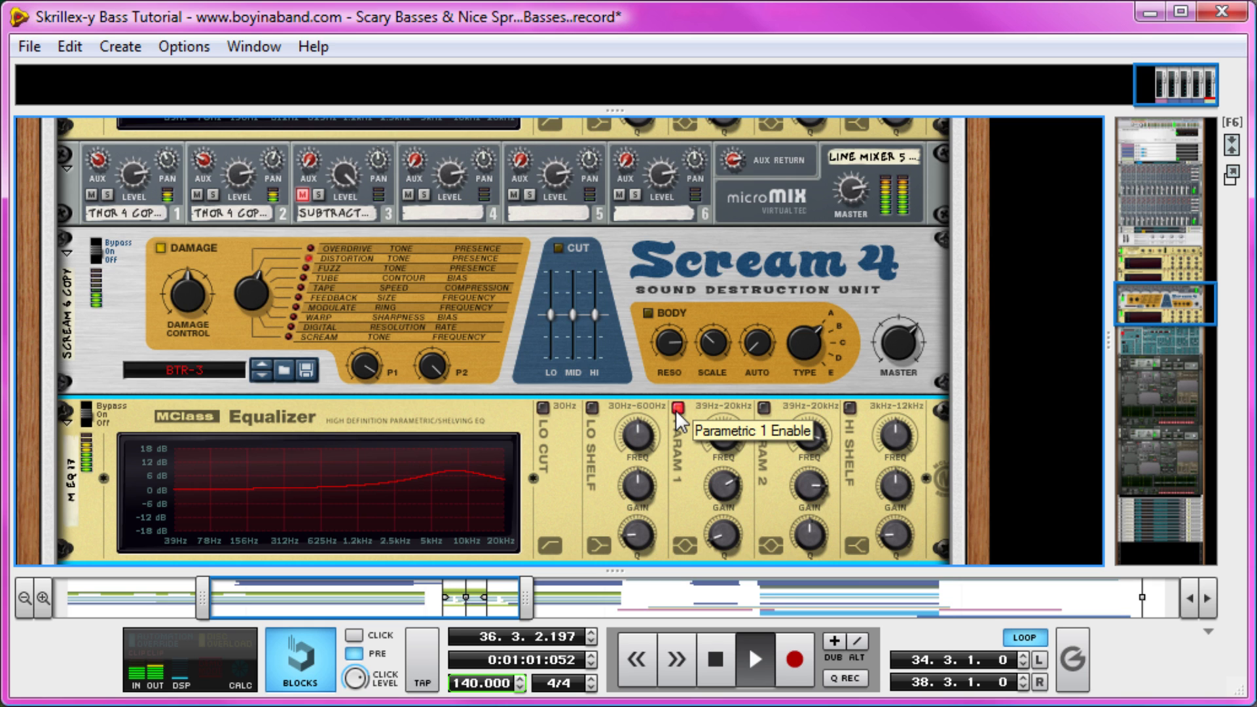
left_click(763, 408)
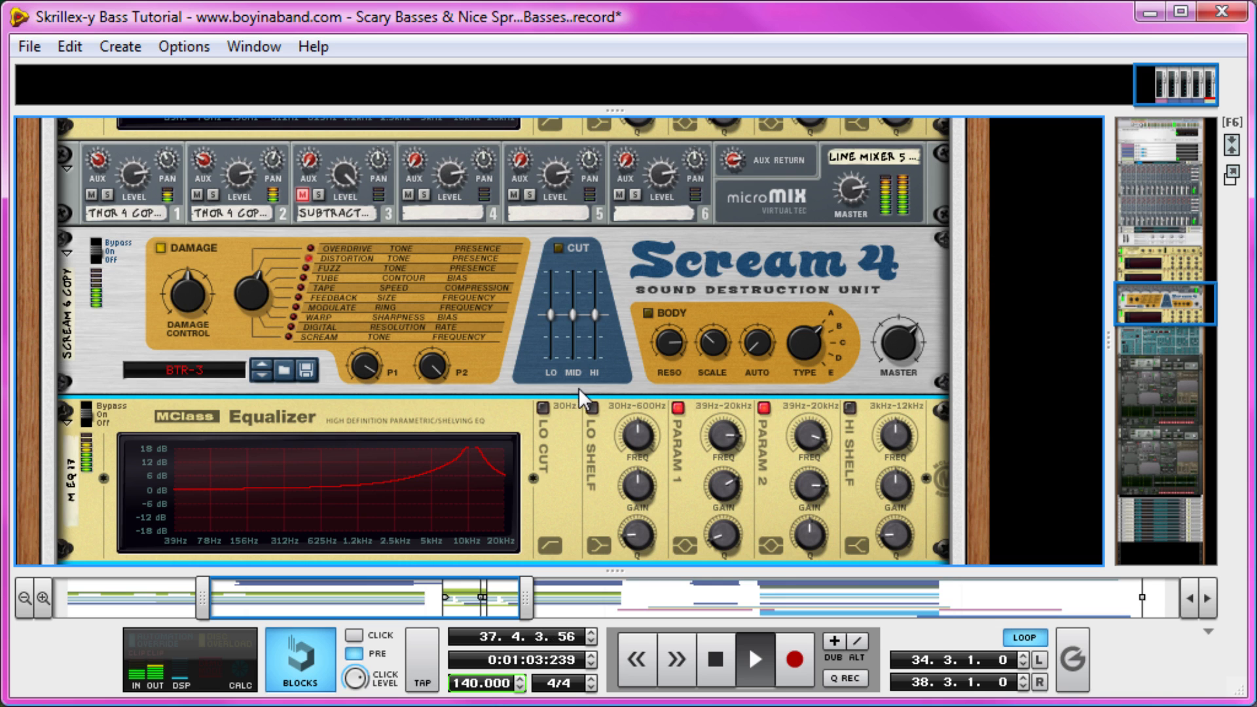
key("space")
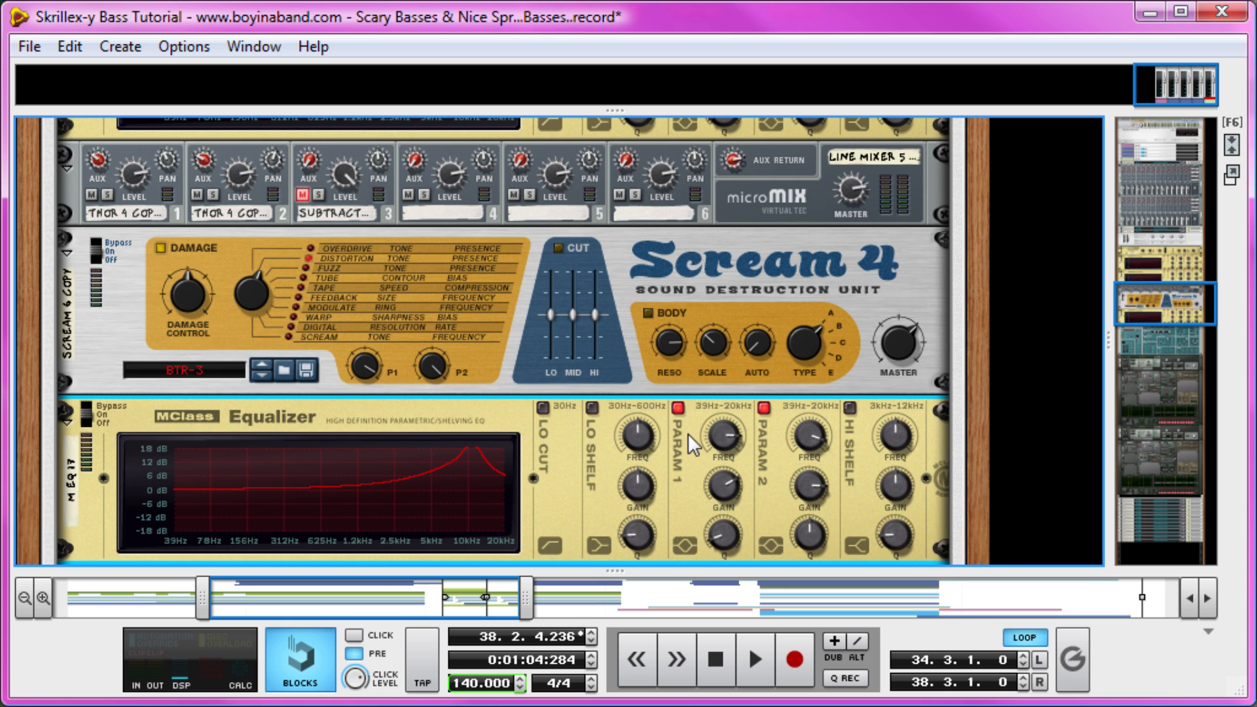
Step: Create an MClass Maximizer directly after the new equalizer and lower its output gain
scroll(318, 386, "down", 3)
right_click(85, 384)
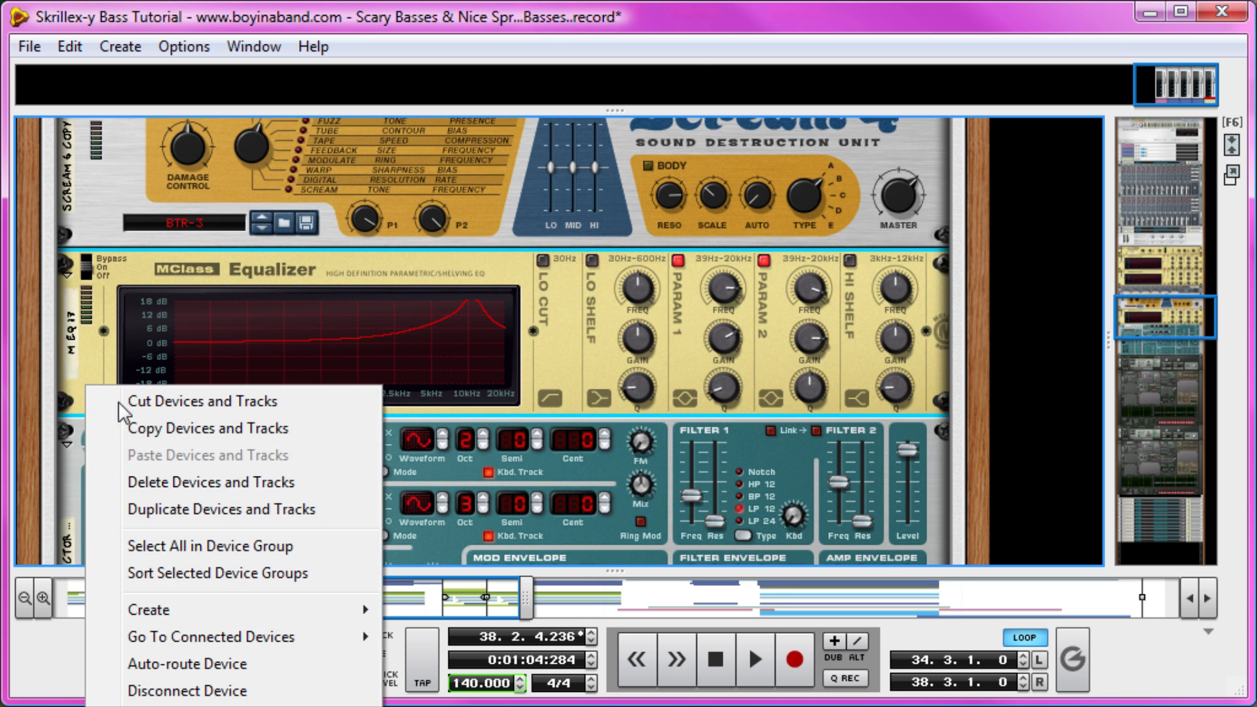
mouse_move(265, 608)
left_click(581, 642)
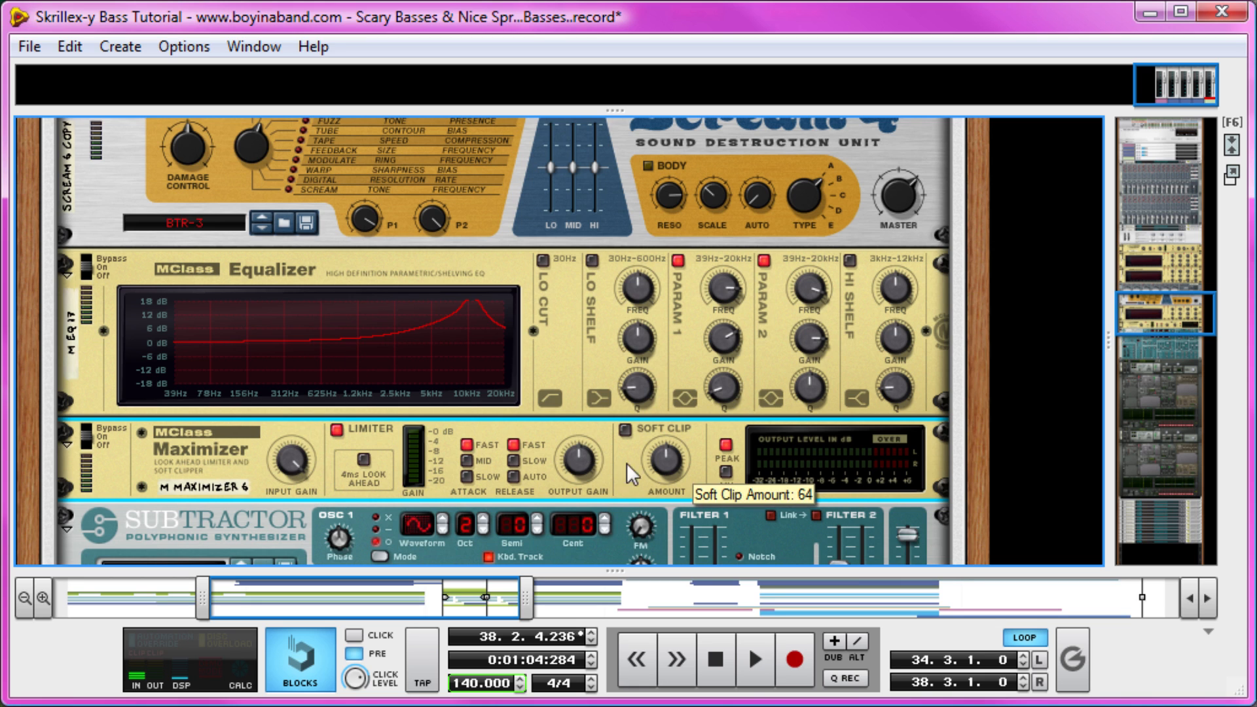
left_click_drag(577, 476, 568, 482)
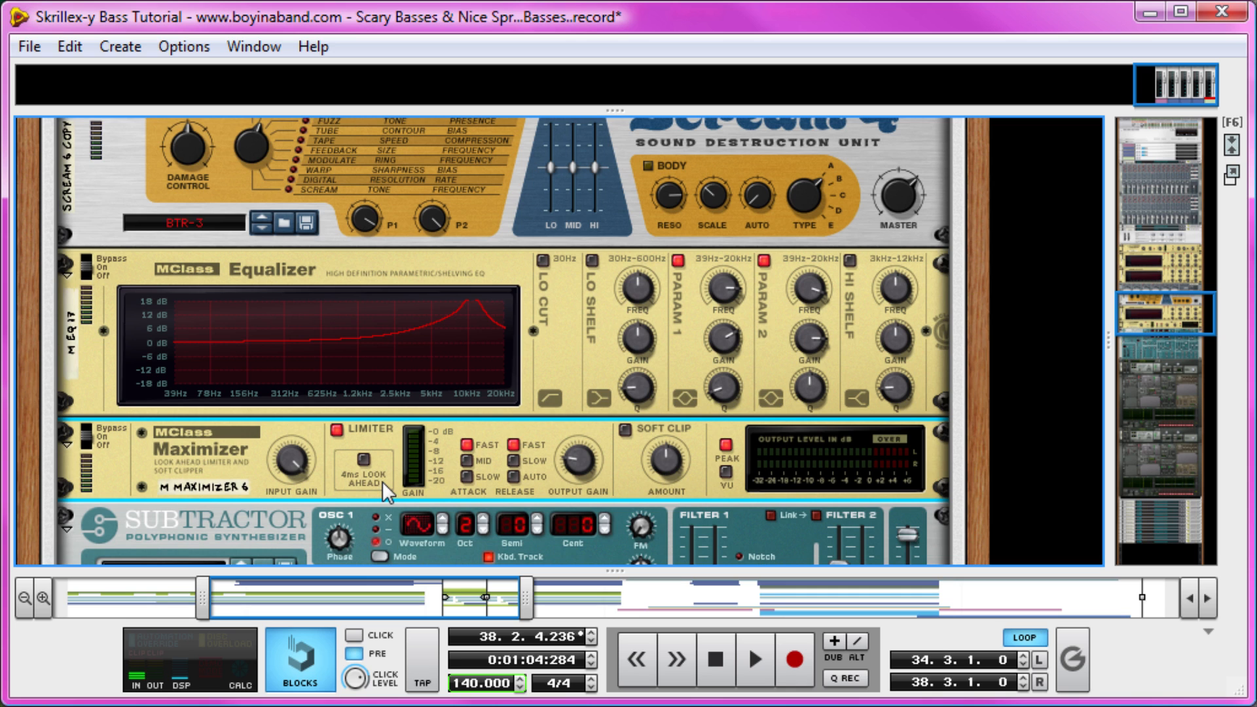
Step: Compare the loop with and without the Maximizer's 4ms Look Ahead and leave Look Ahead enabled
key("space")
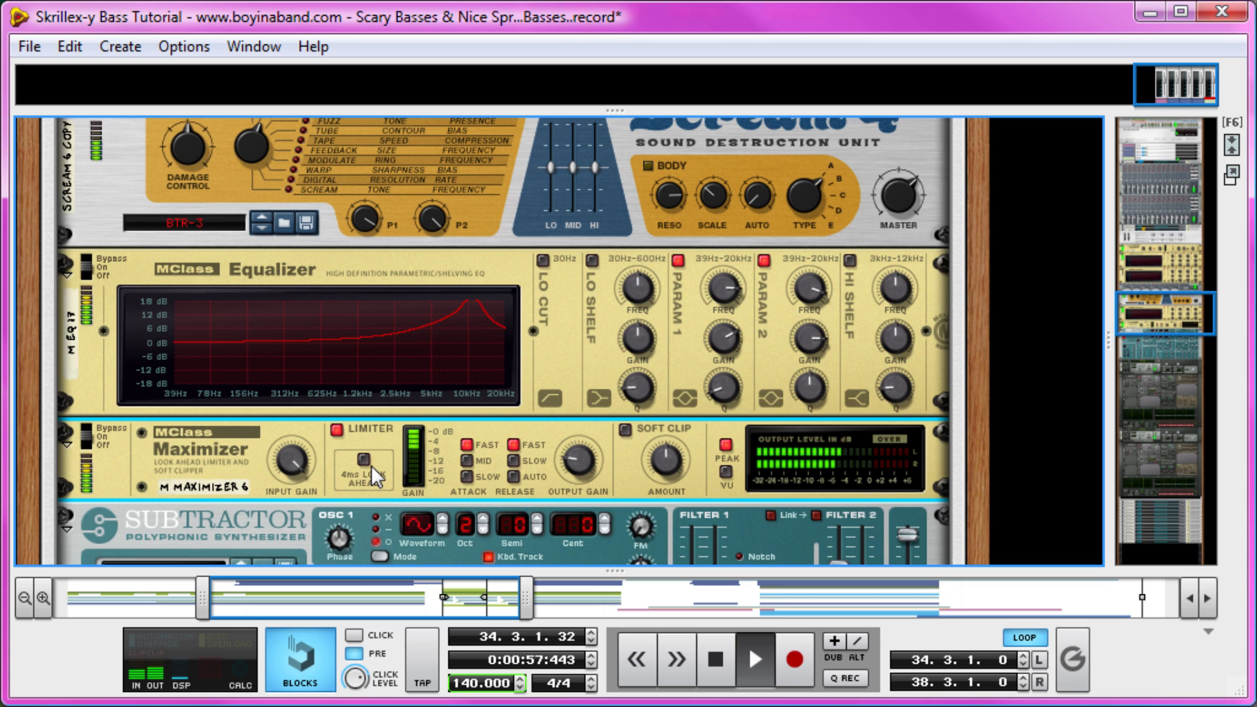
left_click(363, 460)
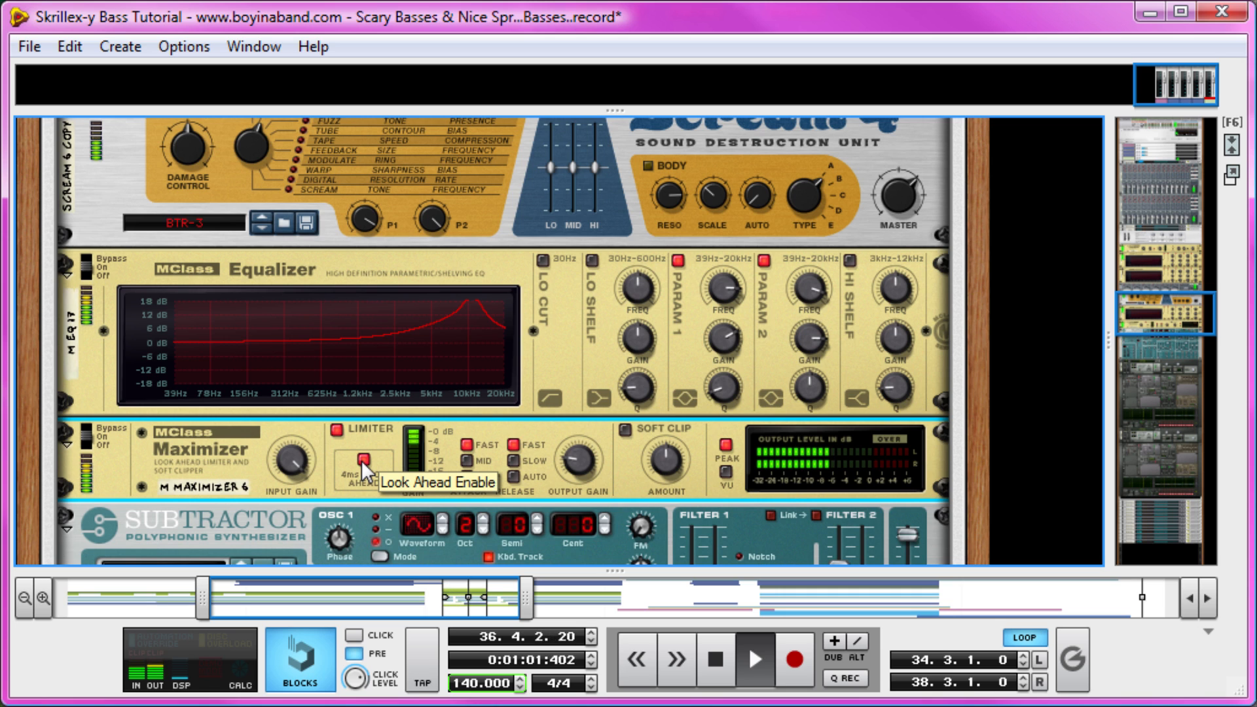
left_click(364, 460)
key("space")
left_click(362, 461)
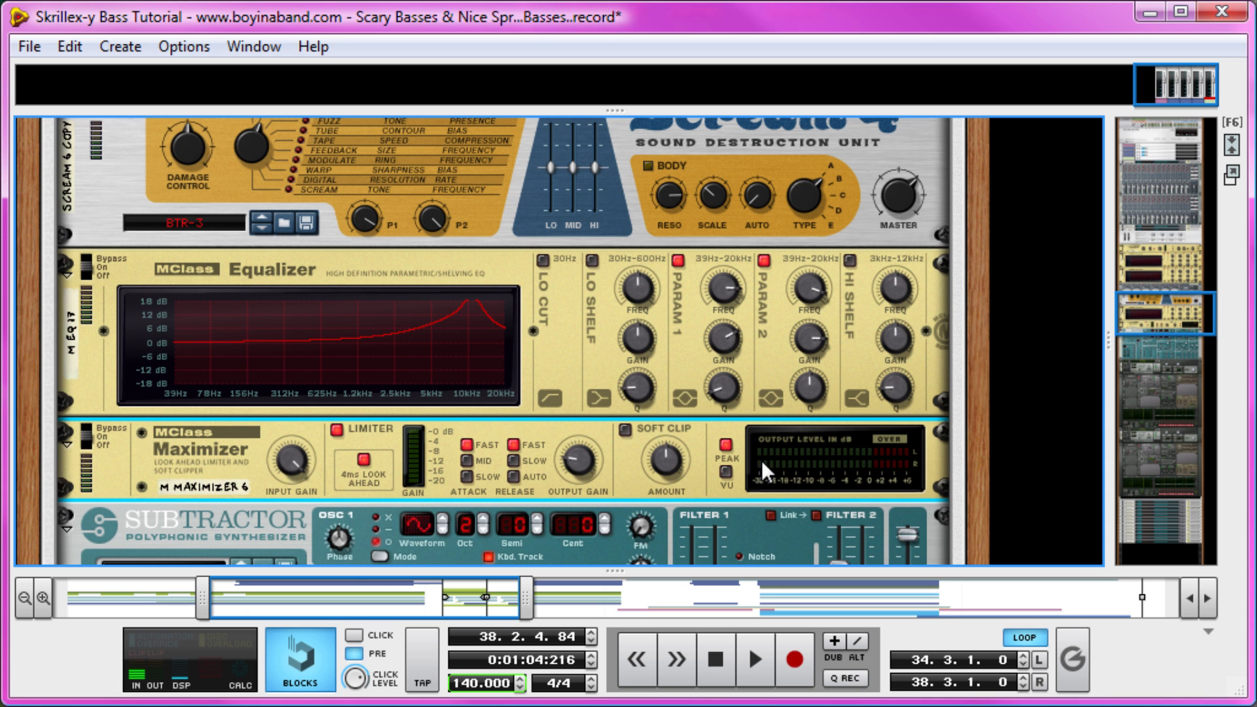
Step: Show the sequencer, play the Mini Cerberus loop and solo the Cerberus track alongside it
scroll(762, 461, "up", 10)
left_click_drag(615, 571, 616, 115)
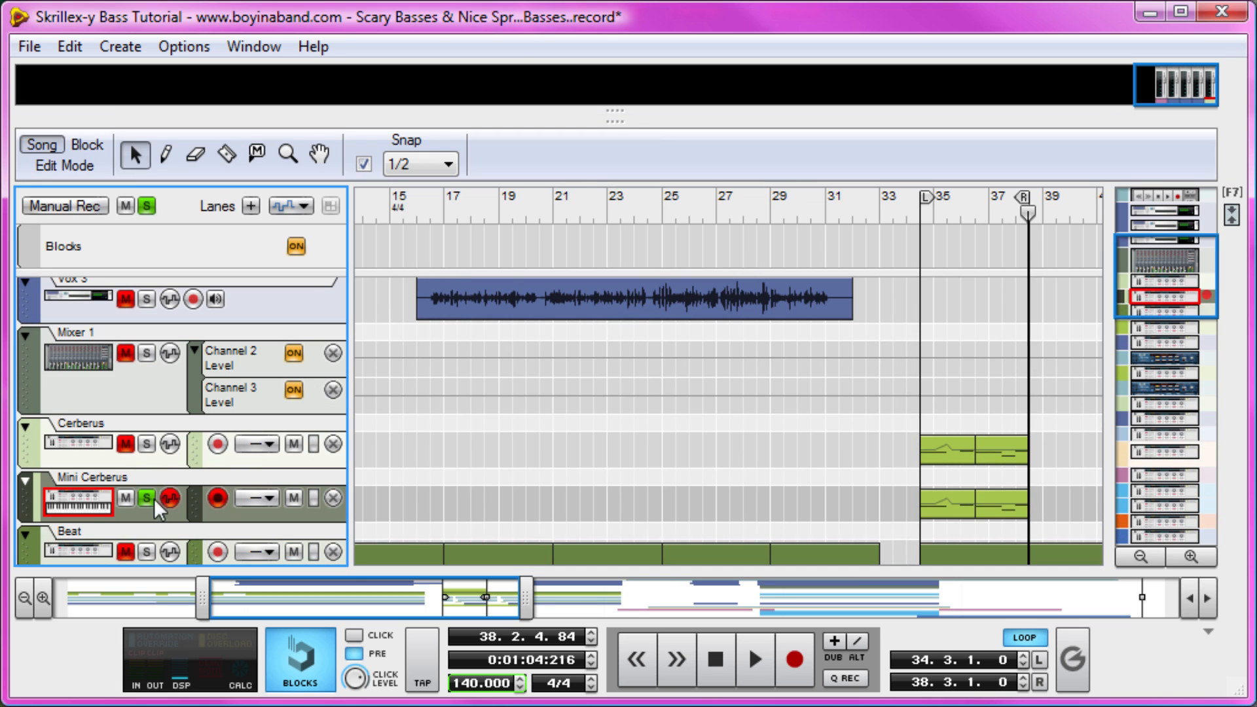
key("space")
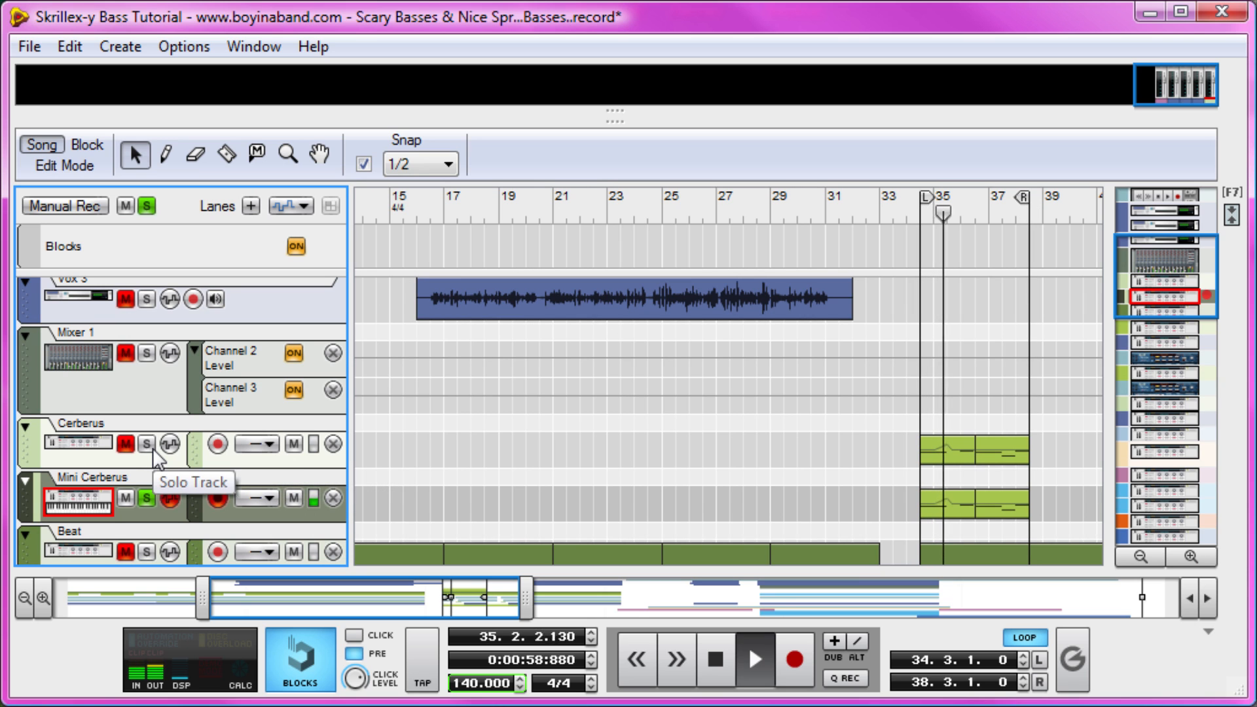
left_click(154, 451)
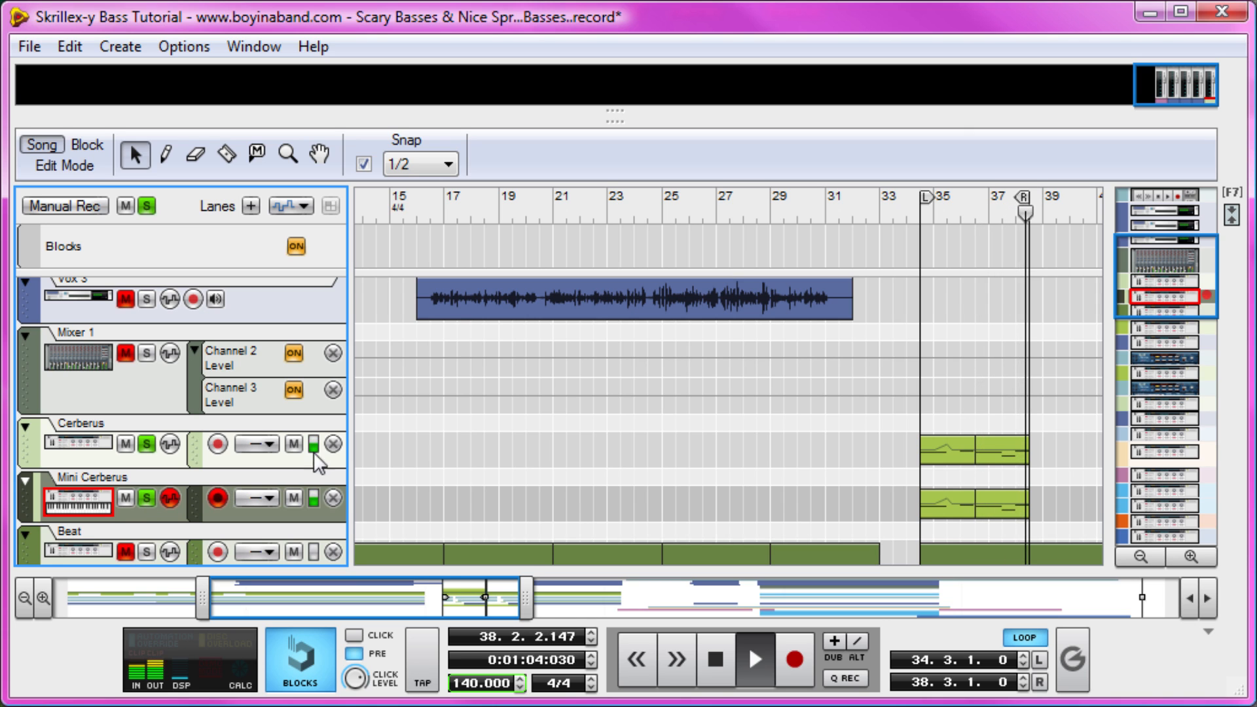
key("space")
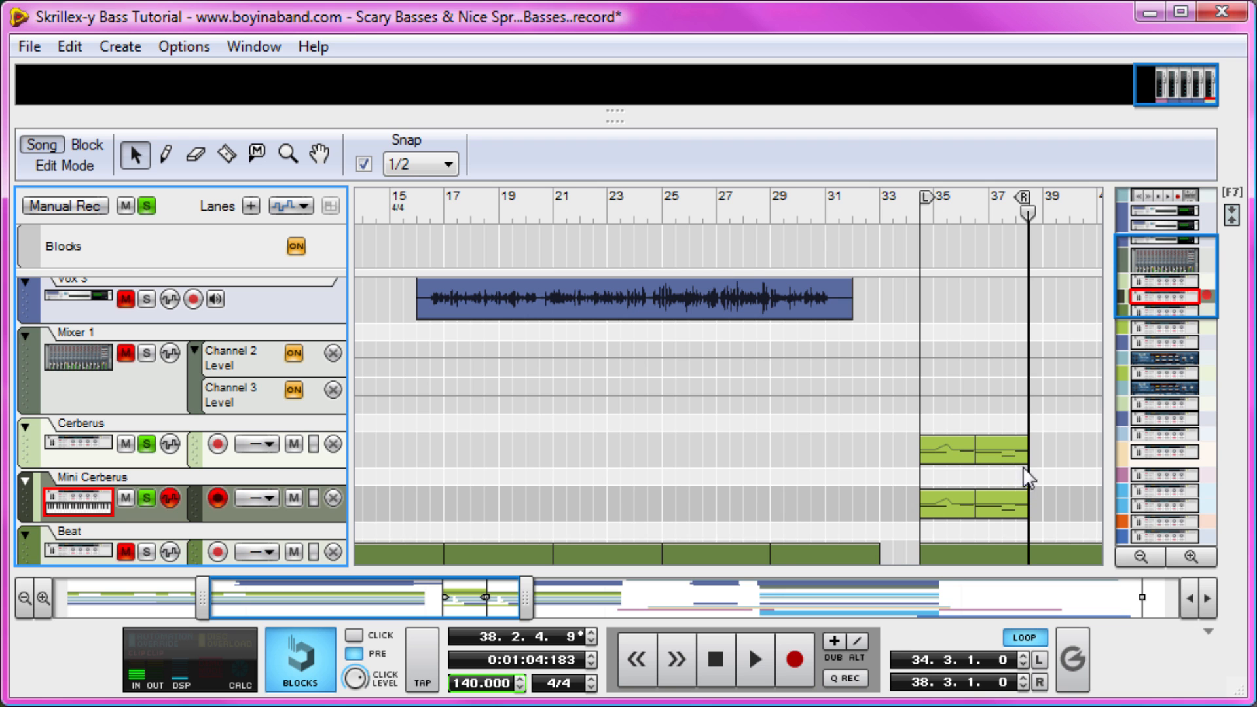
Step: Open the Cerberus clip's notes for editing and enlarge the Pitch Bend lane below them
left_click(945, 454)
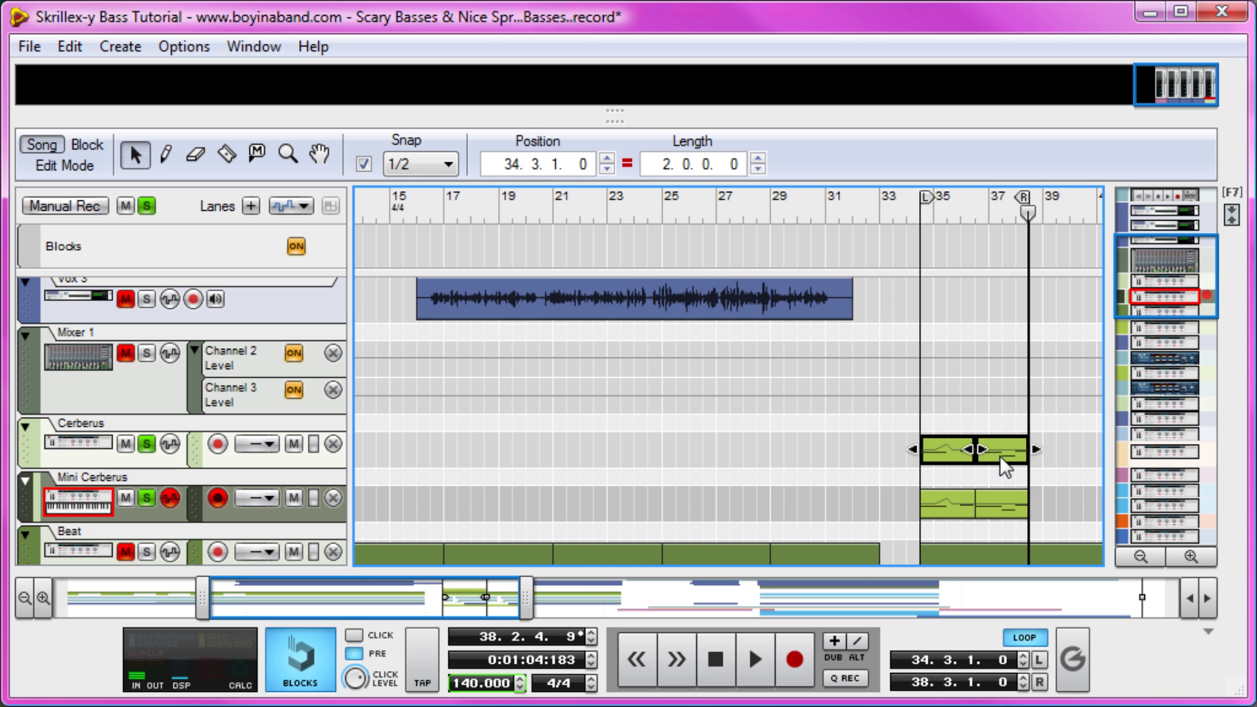
right_click(1000, 455)
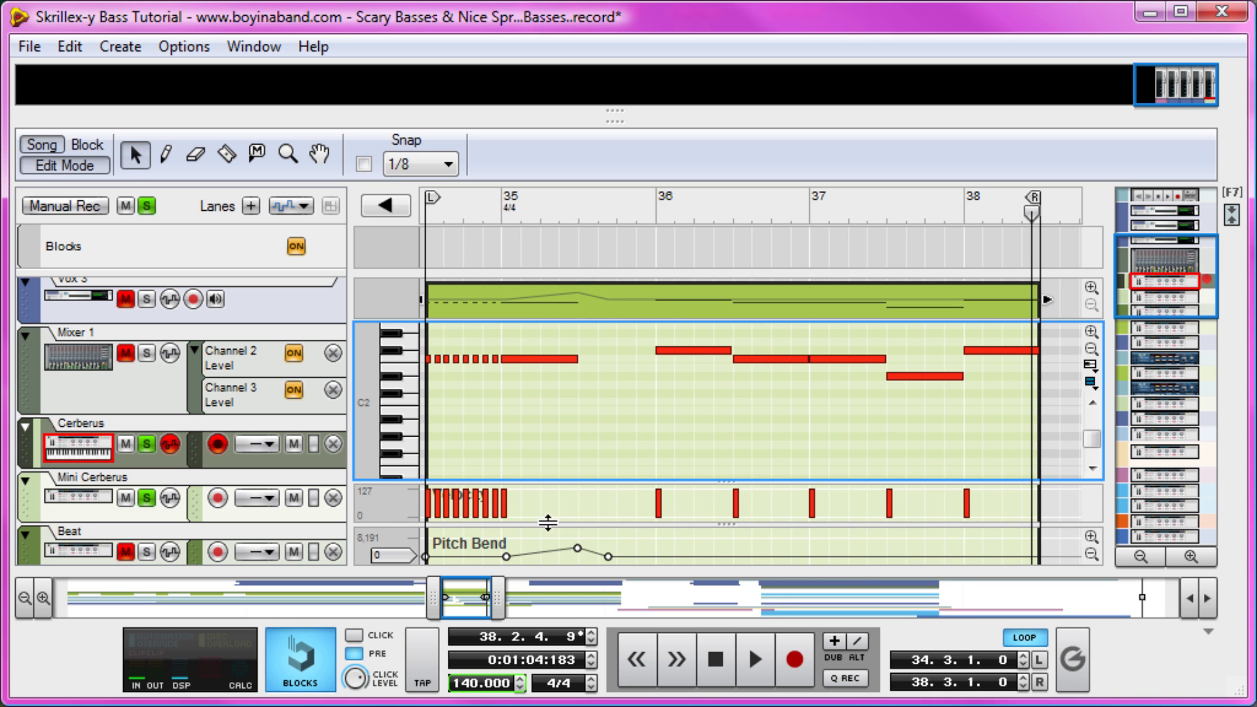
left_click_drag(548, 521, 554, 499)
Step: Show the automation options of the Mini Cerberus combinator's pitch wheel, then return to the clip's pitch bend curve
left_click_drag(593, 118, 593, 426)
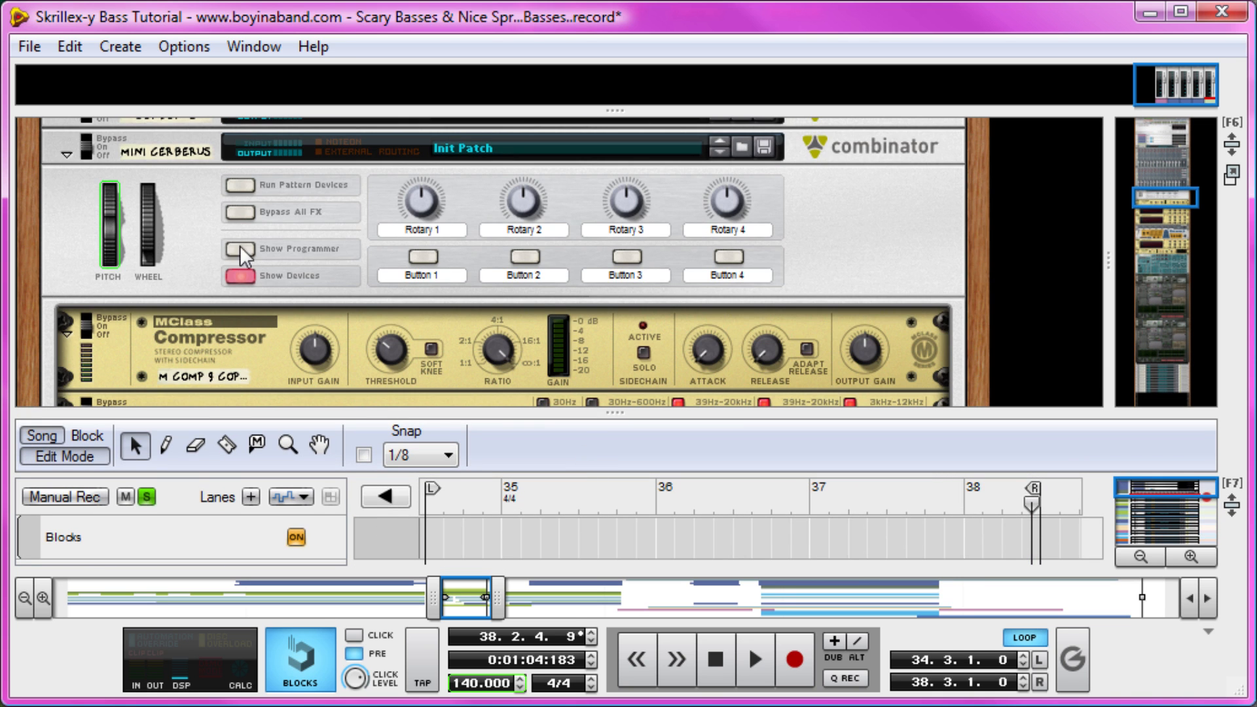
right_click(116, 232)
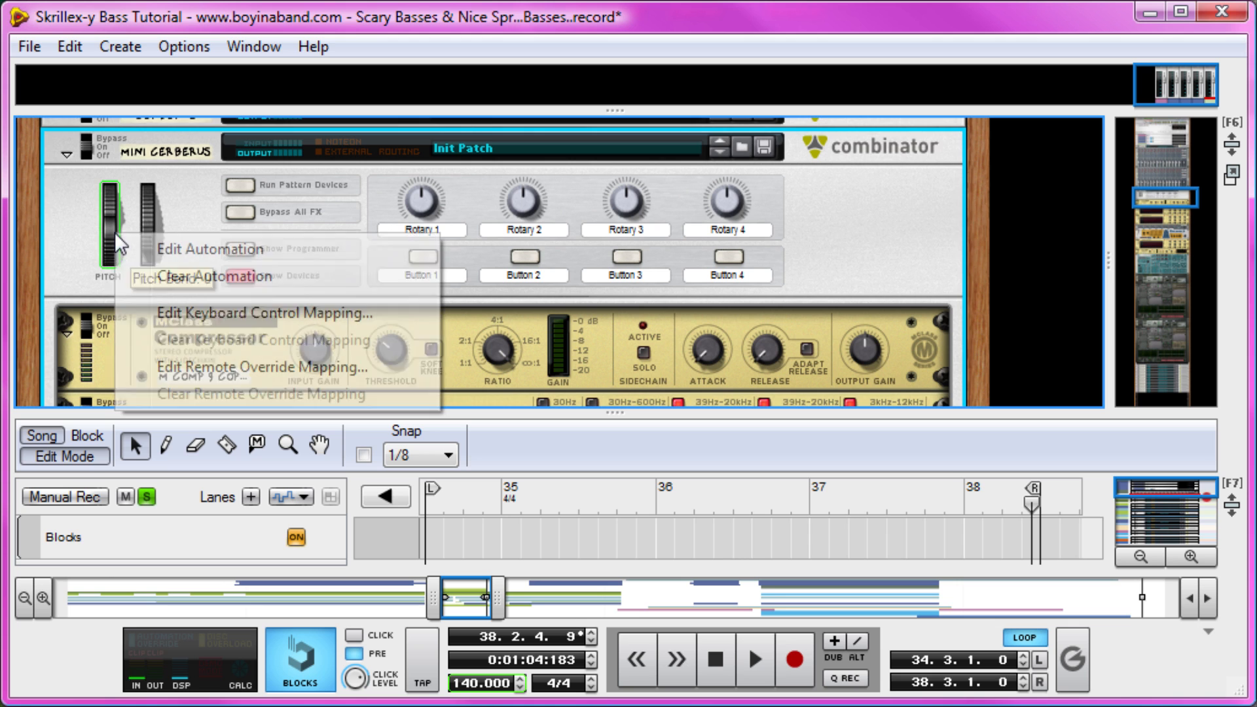
left_click(648, 433)
left_click_drag(623, 414, 674, 81)
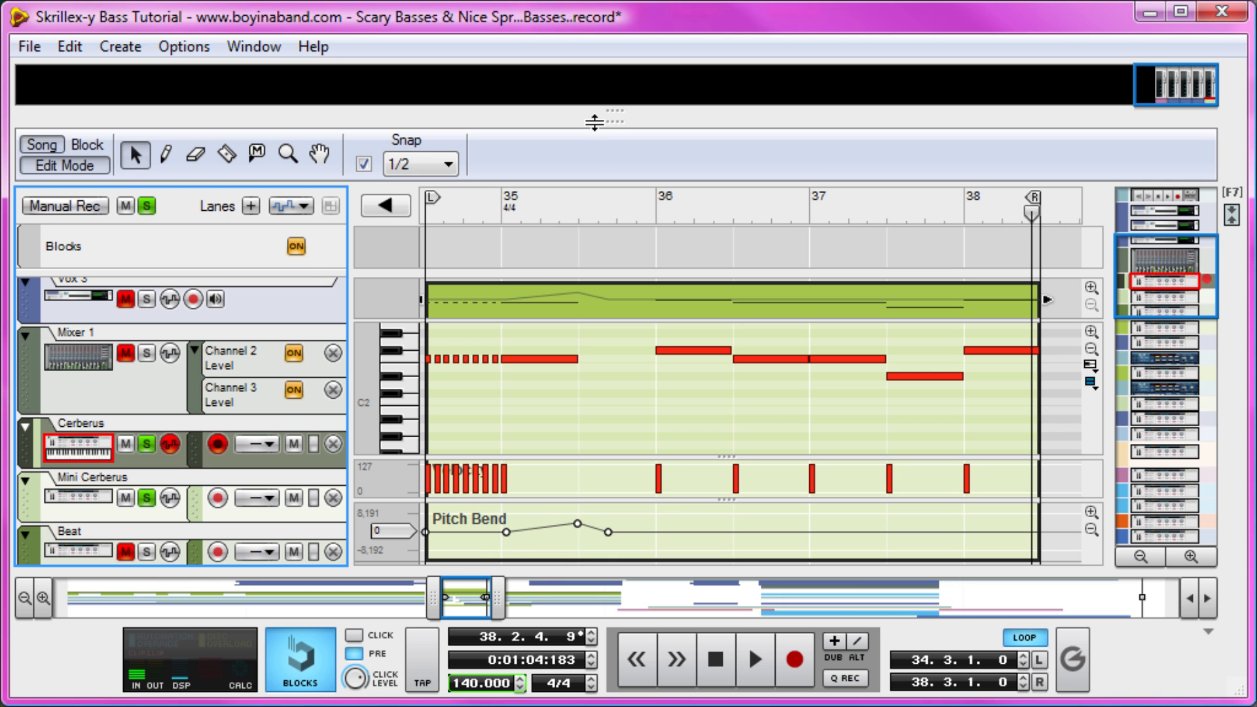
Step: Examine the pitch bend range settings on the Subtractor and both Thor synths in the Mini Cerberus rack
left_click_drag(594, 122, 611, 412)
scroll(843, 219, "down", 6)
scroll(839, 219, "down", 5)
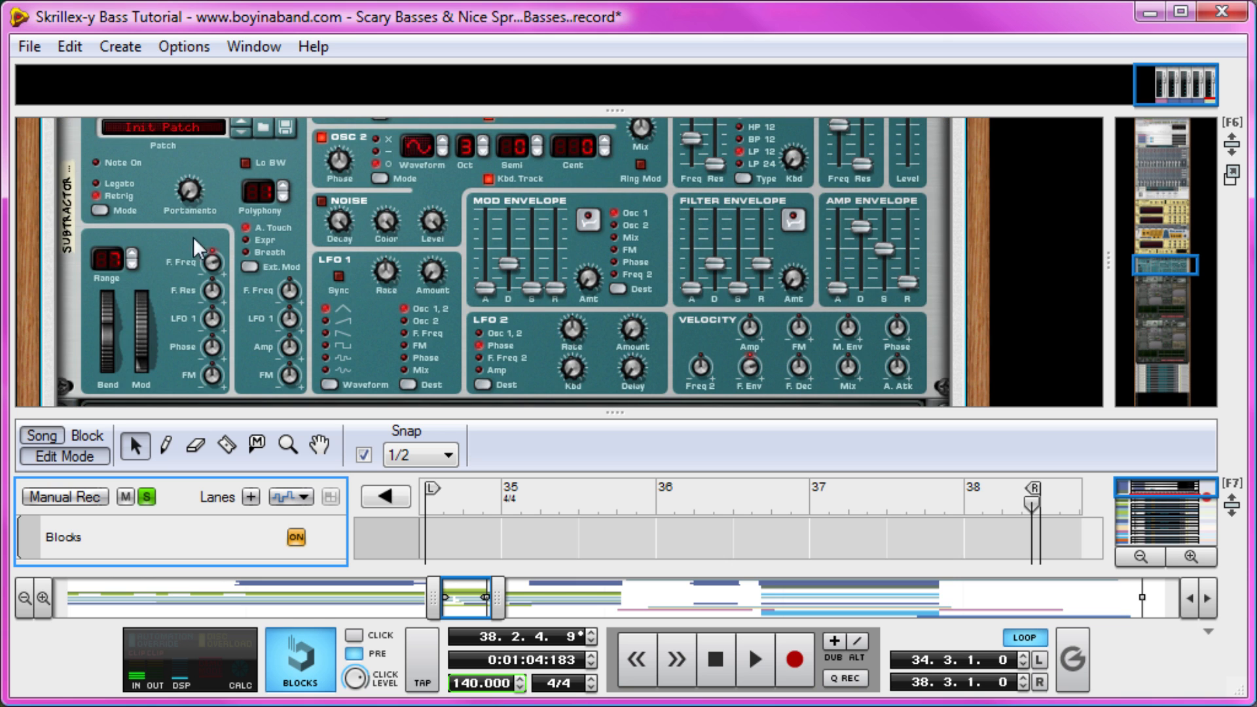
scroll(115, 298, "down", 5)
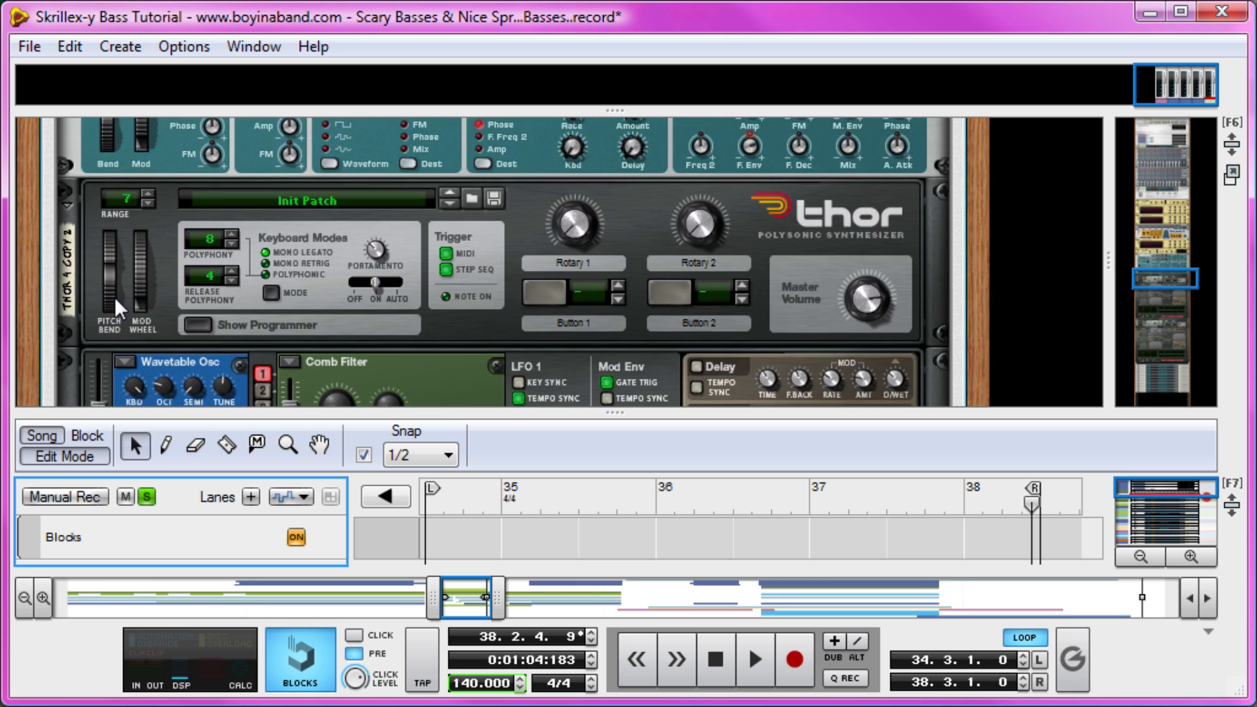
scroll(111, 183, "up", 2)
scroll(120, 191, "up", 3)
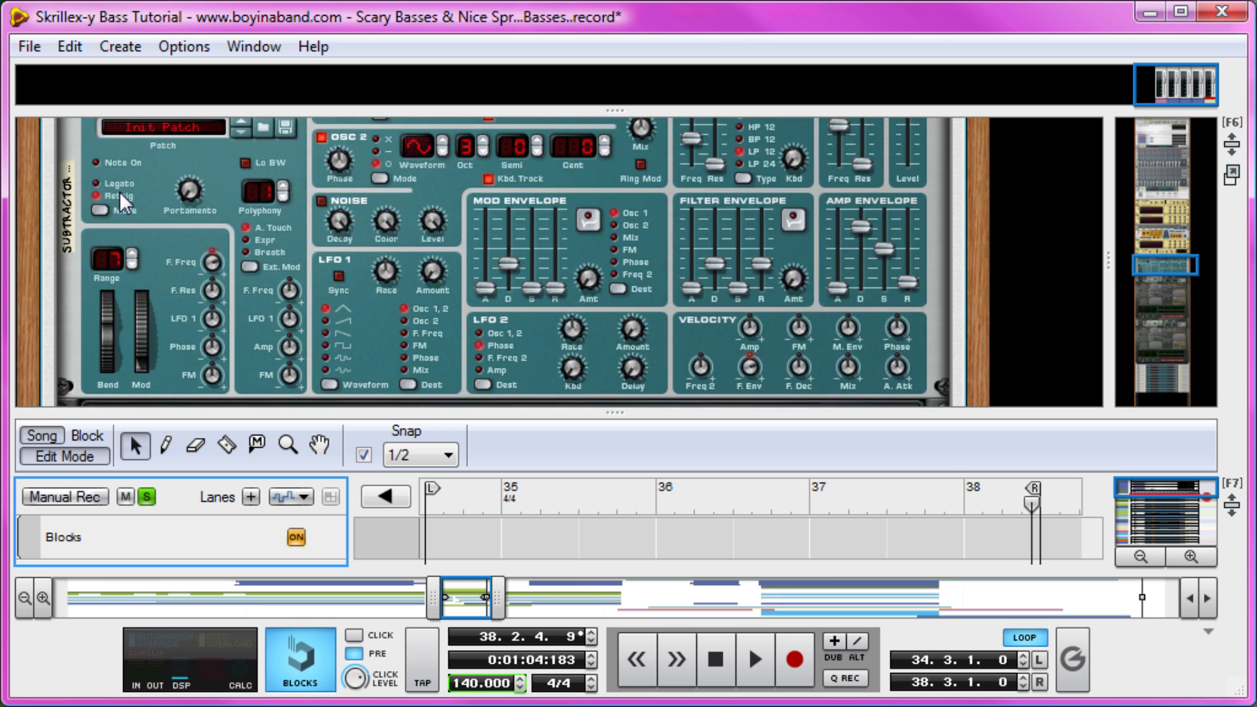
scroll(116, 265, "down", 5)
scroll(154, 223, "up", 2)
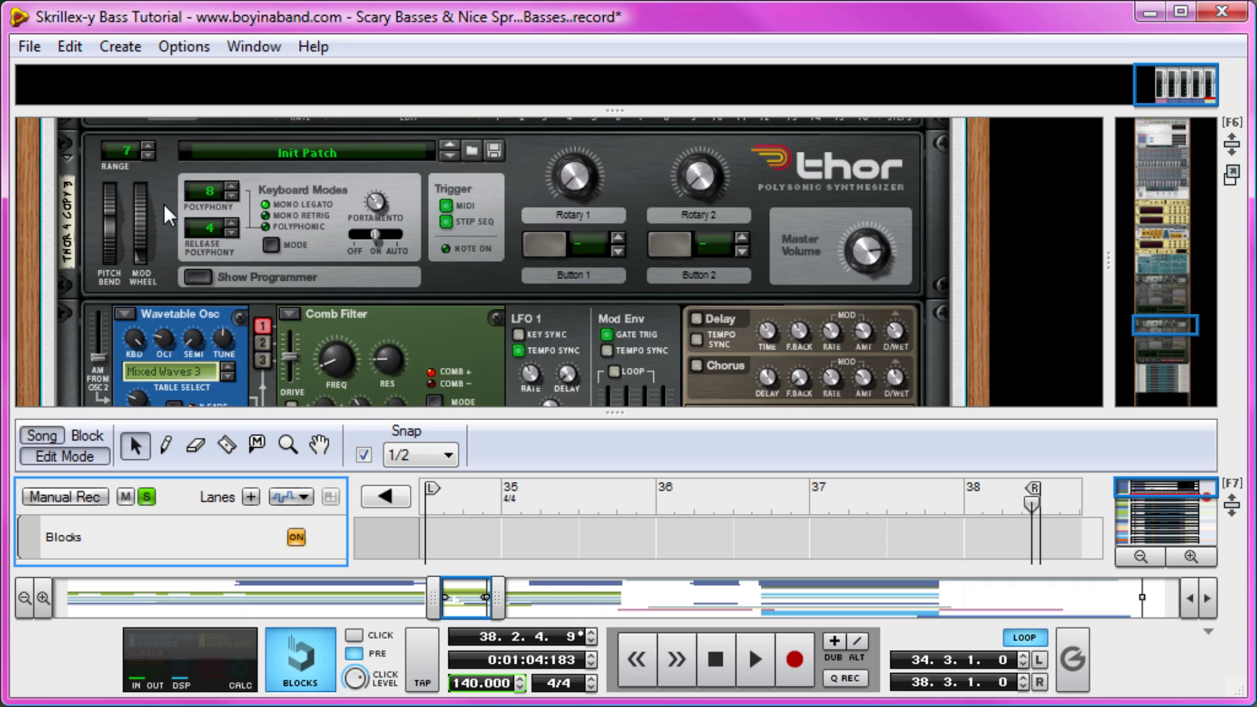
scroll(164, 203, "up", 8)
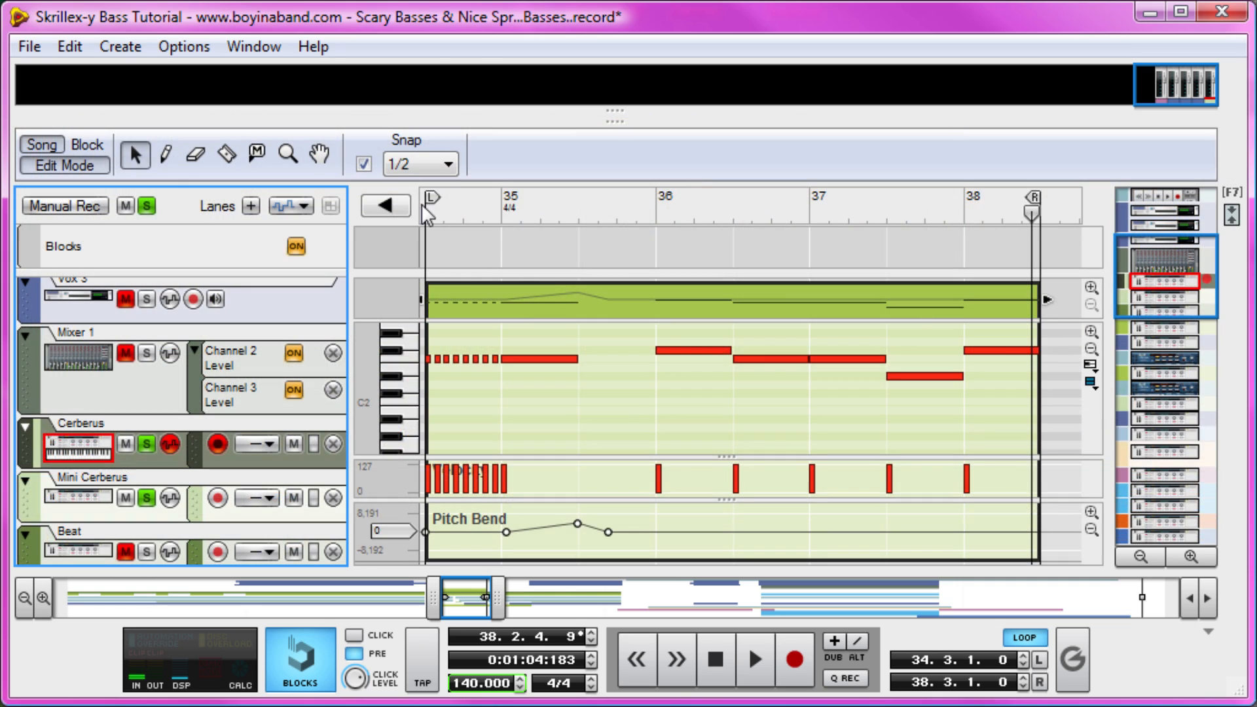
Step: Return the playhead to the left locator, select the first F2 note and audition the Cerberus clip's notes in short passages
left_click(423, 211)
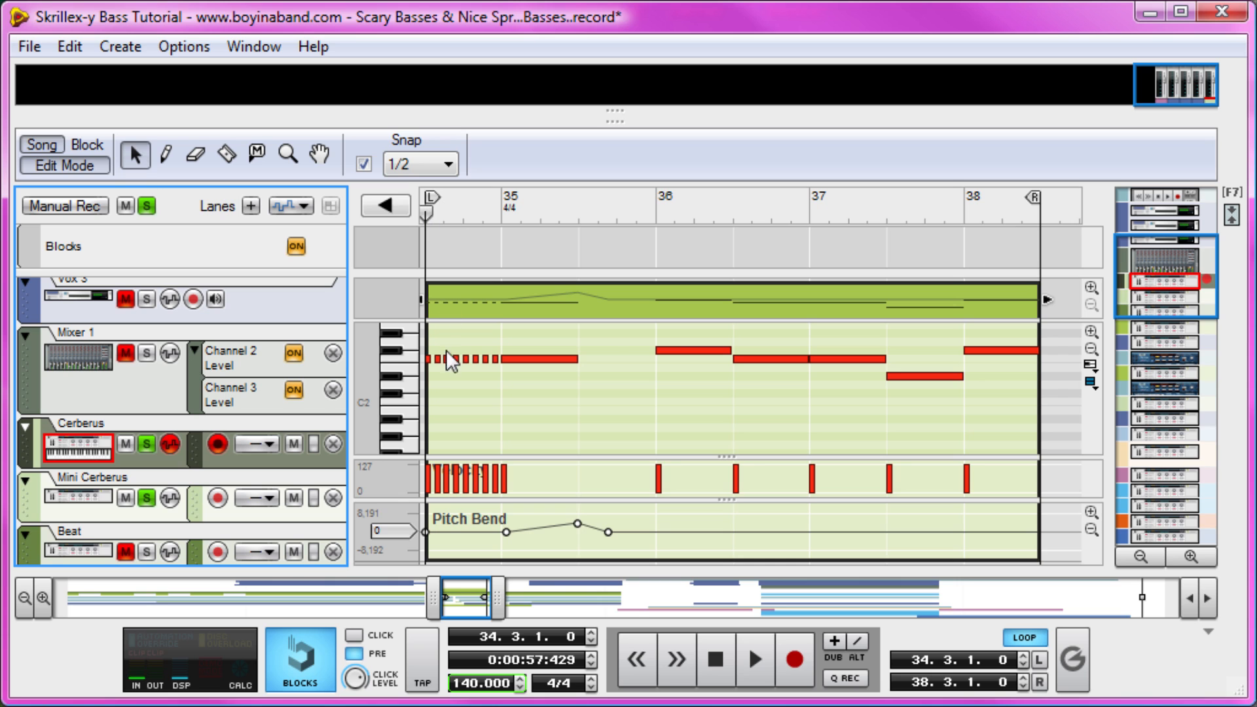
left_click(427, 359)
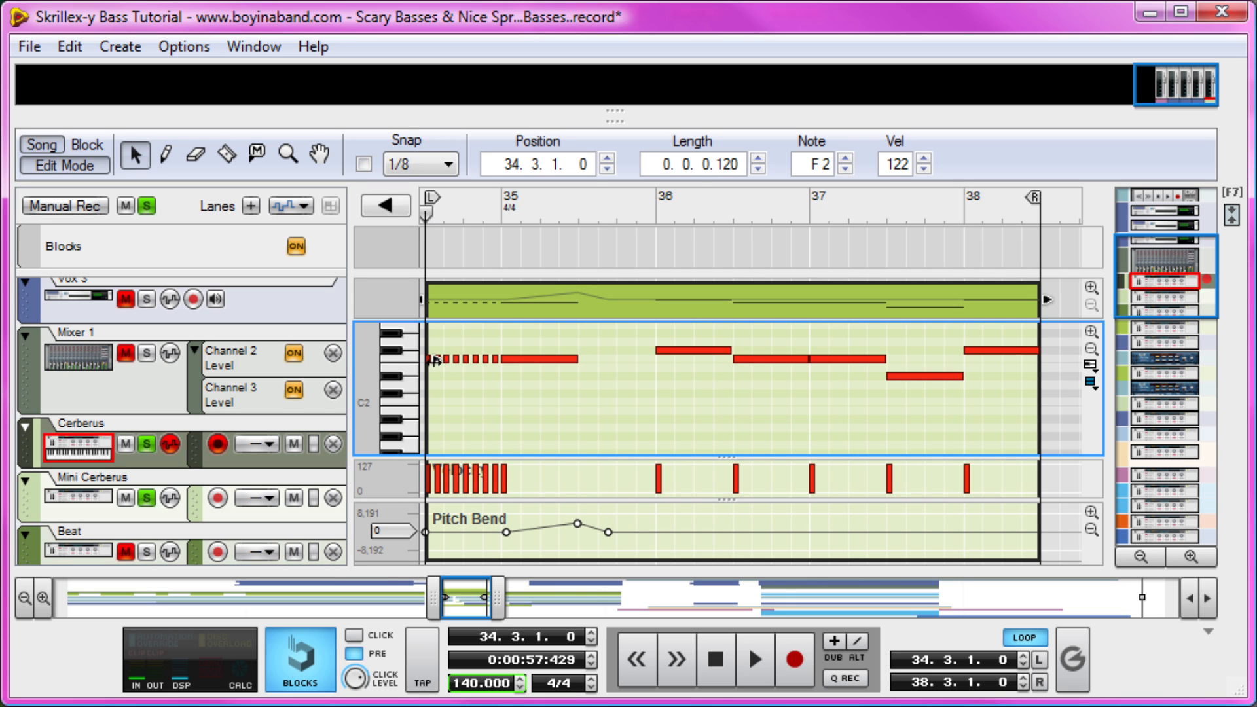
left_click(407, 354)
key("space")
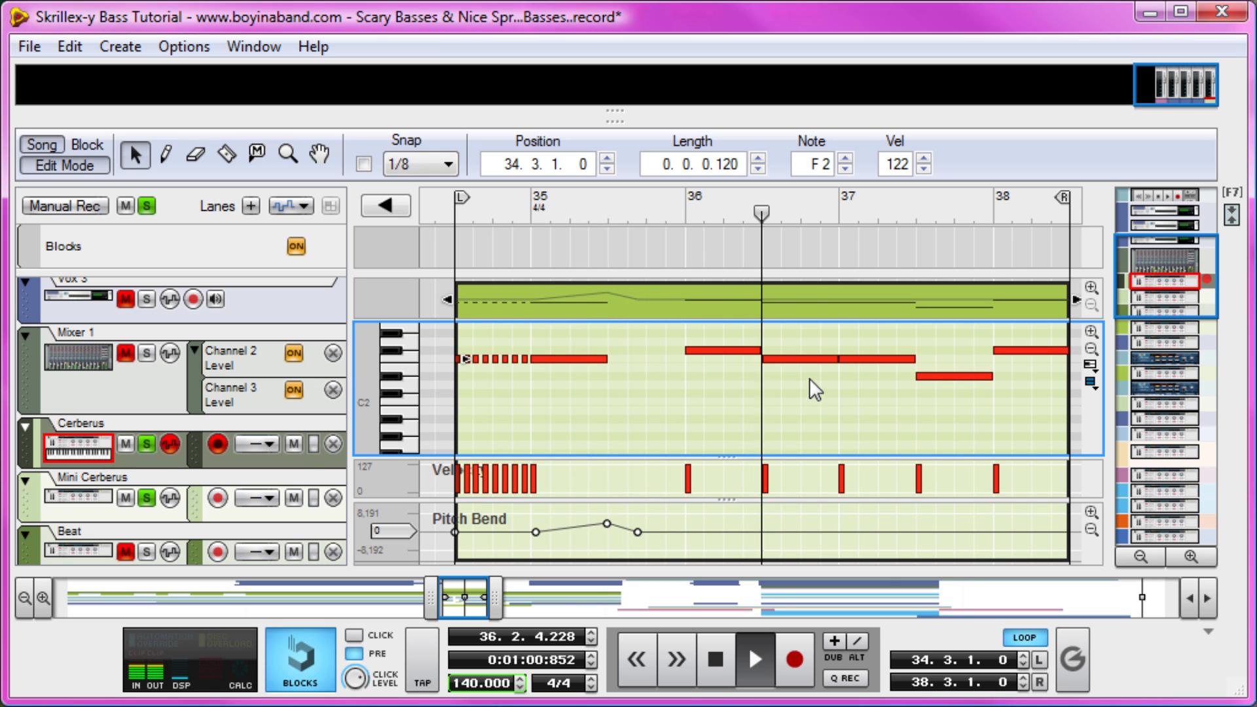
key("space")
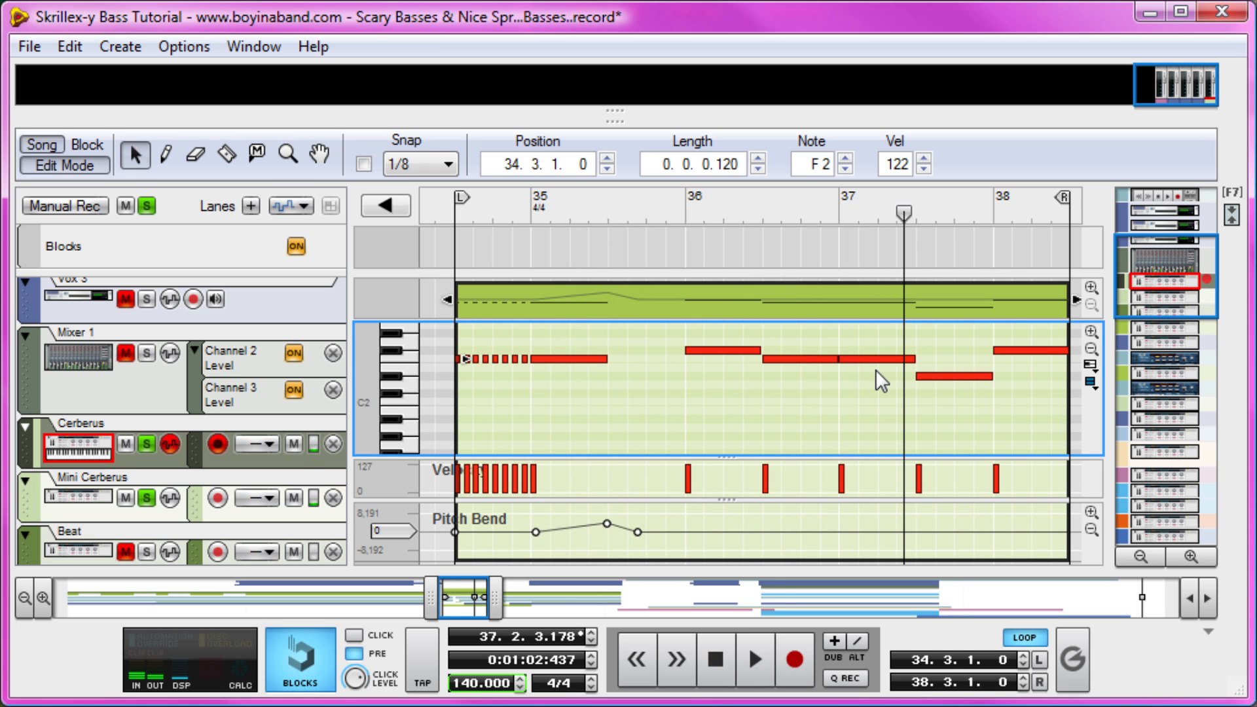
key("space")
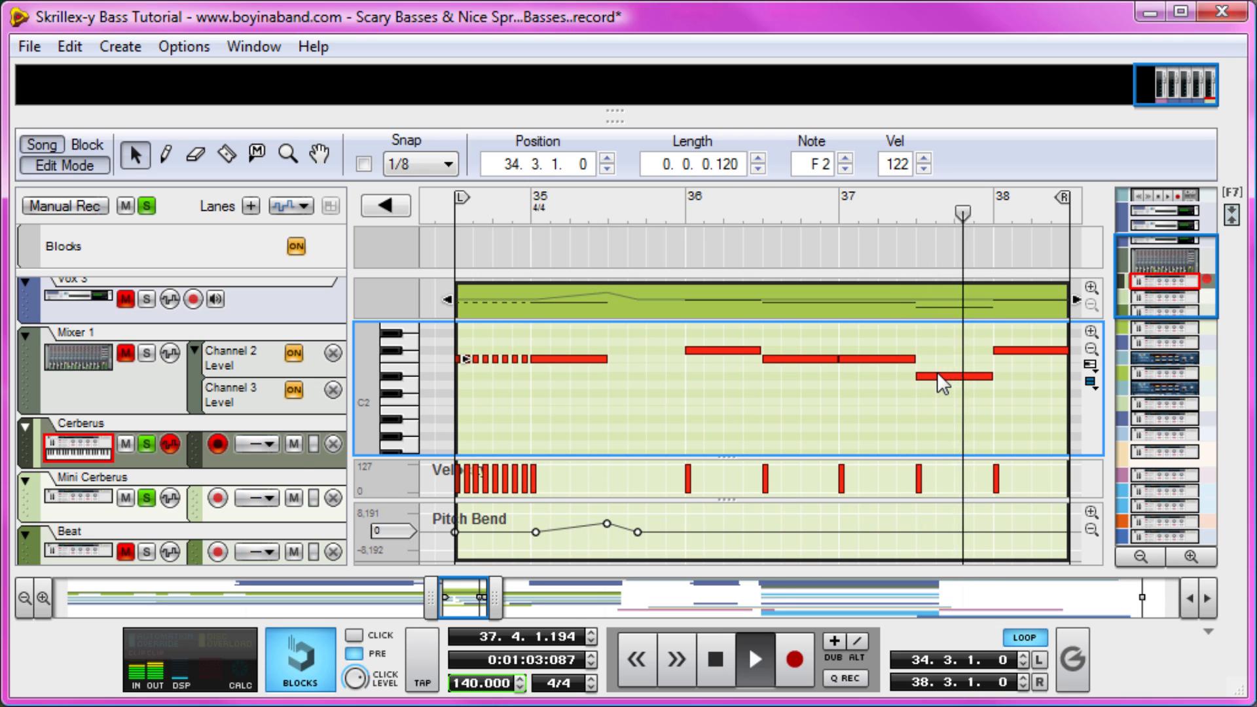
key("space")
key("space")
key("space")
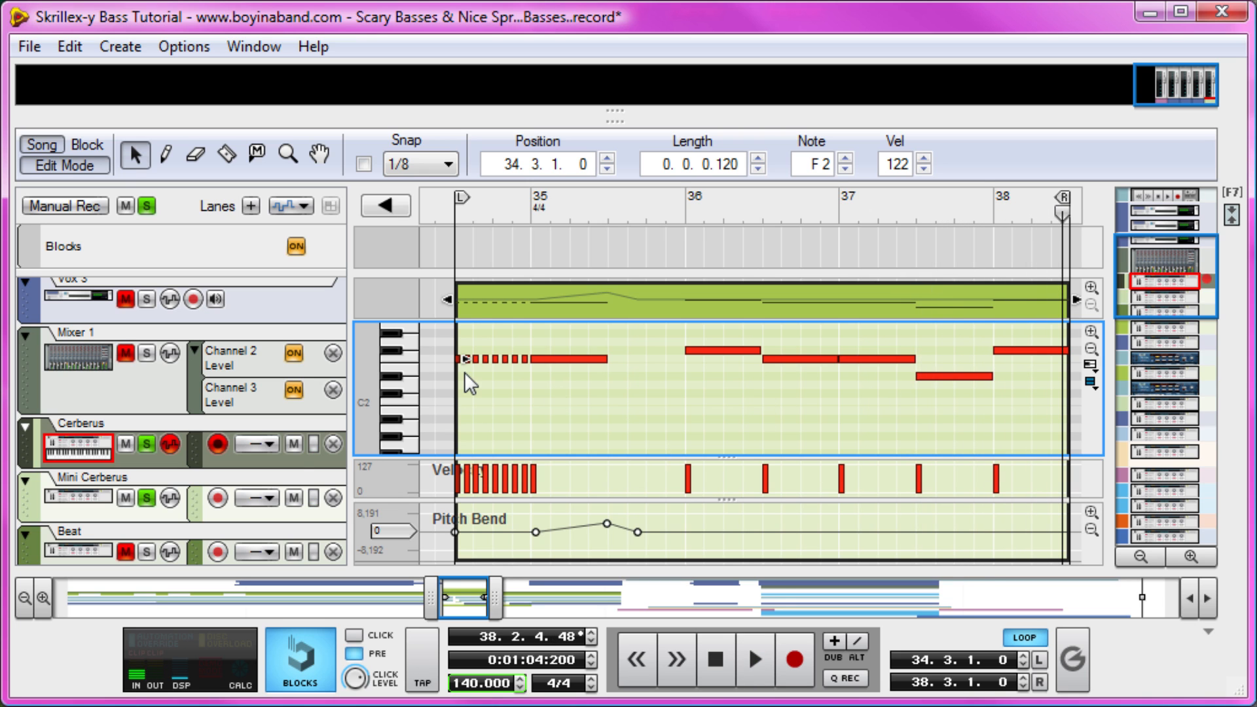
Step: Play the loop from the left locator with both Dr. Octo Rex 1 tracks soloed alongside the basses
key("space")
key("space")
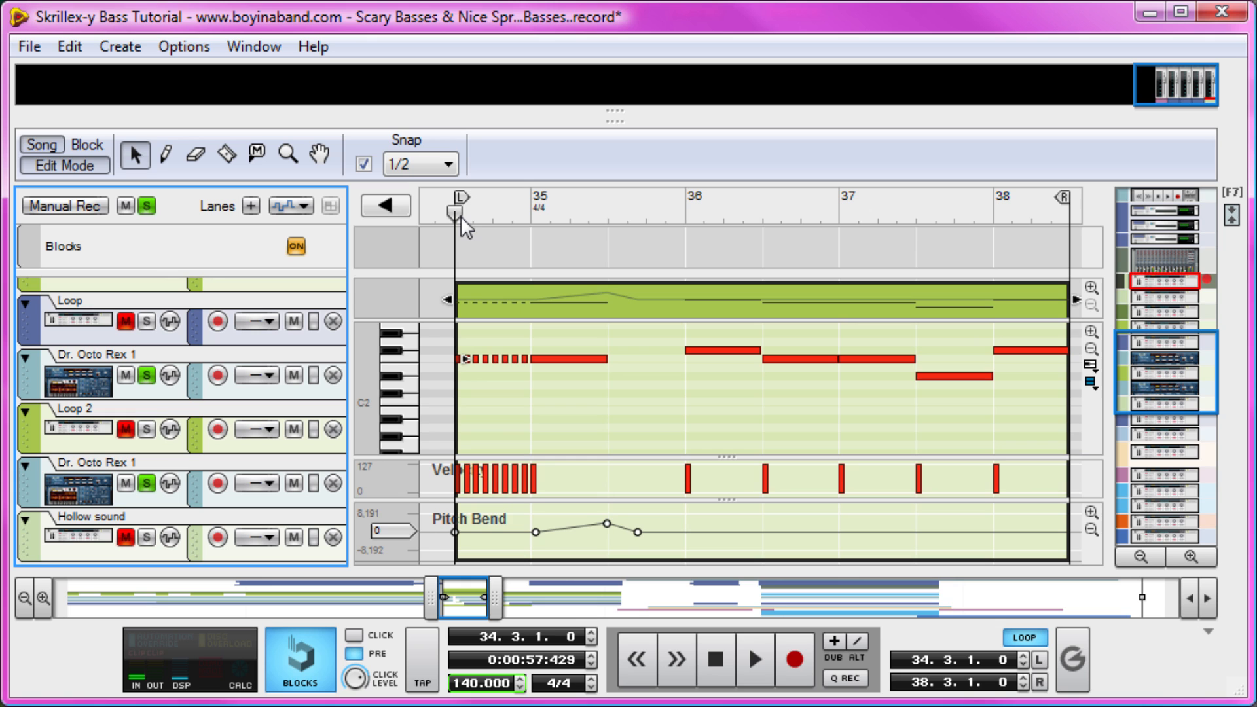
key("space")
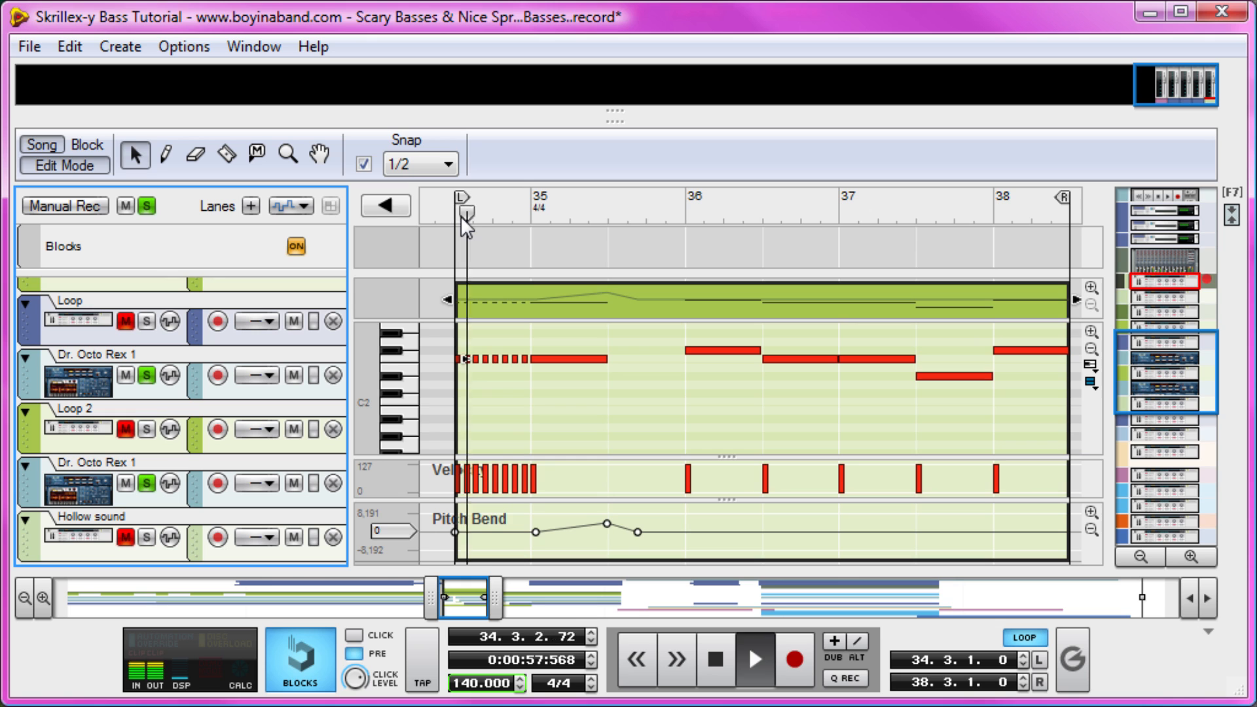